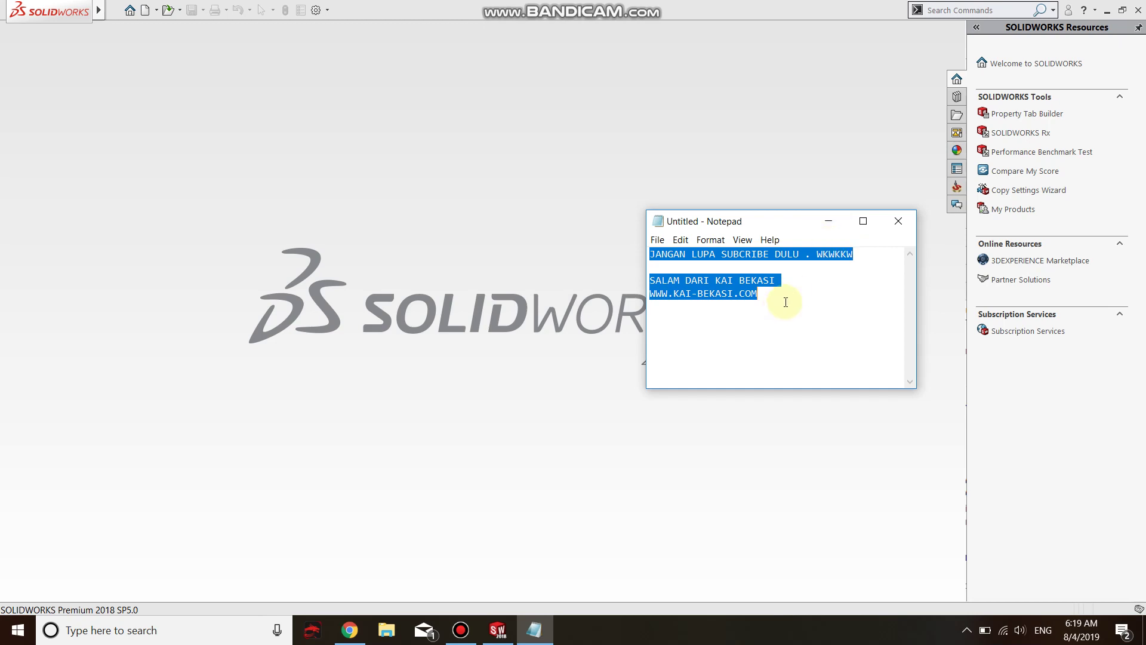
Step: Open the SHUTTLE CAM-ASSY.SLDASM assembly from the mech-winding-machine-1.snapshot.8 folder in Resolved mode
{"action": "left_click", "coordinate": [832, 225]}
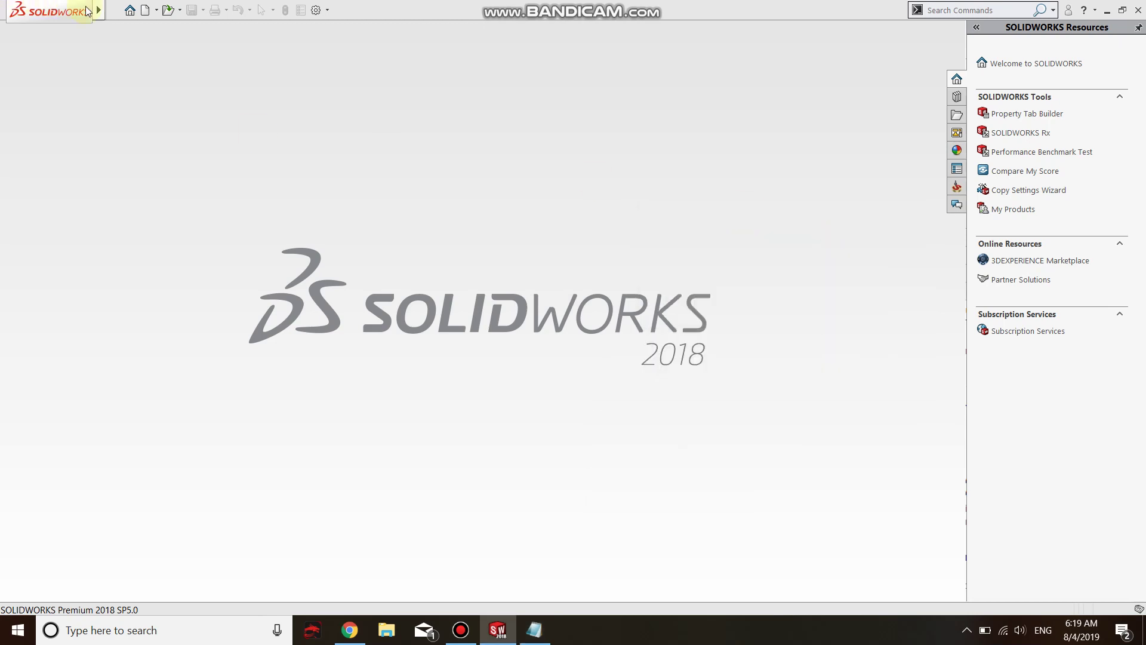
{"action": "left_click", "coordinate": [168, 11]}
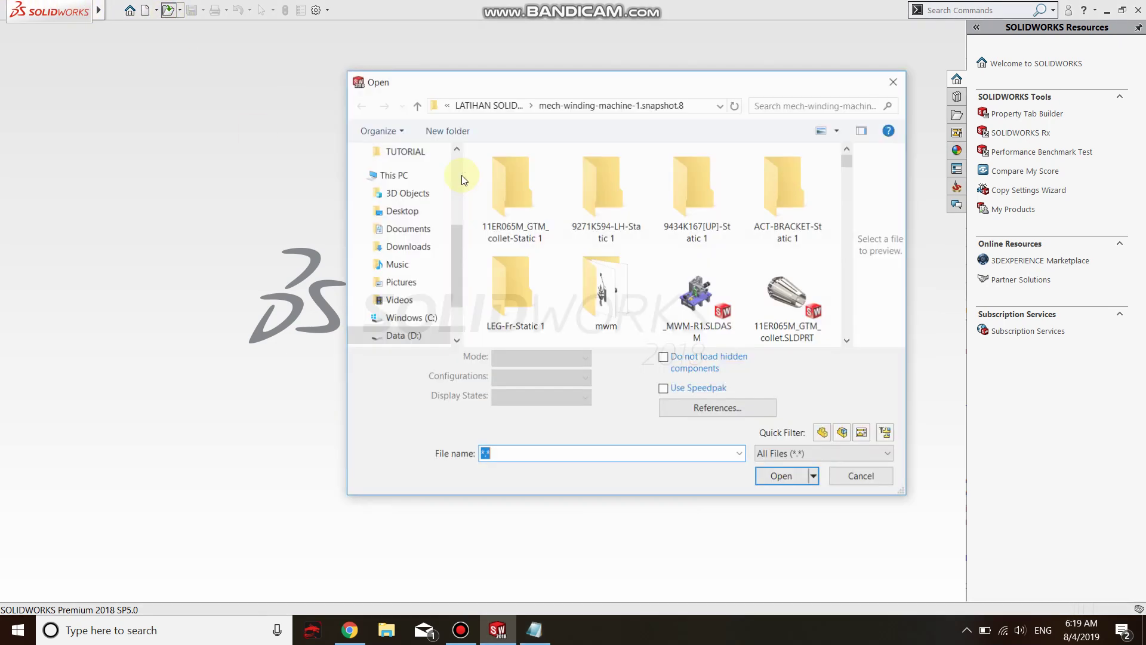
{"action": "scroll", "coordinate": [669, 300], "scroll_direction": "down", "scroll_amount": 10}
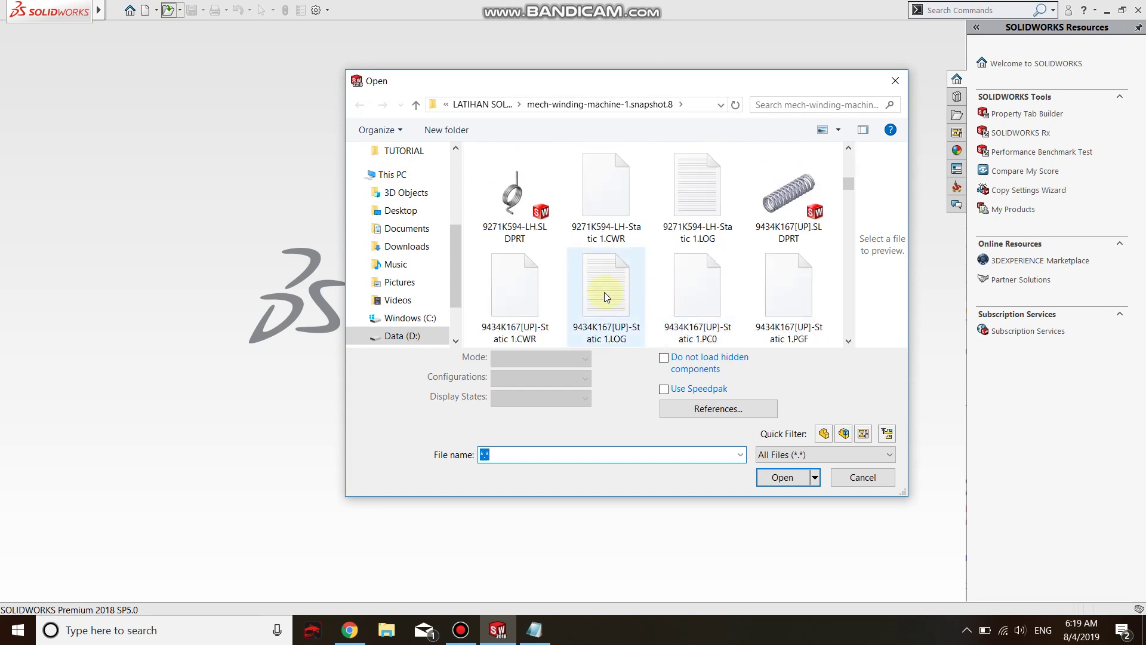
{"action": "scroll", "coordinate": [696, 199], "scroll_direction": "down", "scroll_amount": 2}
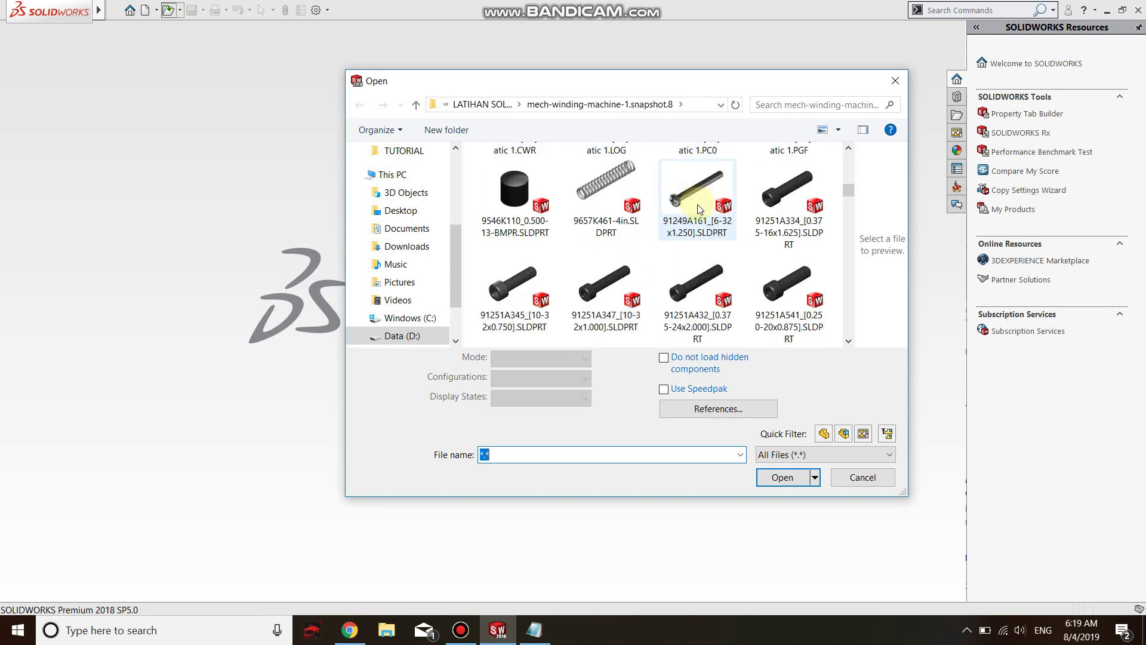
{"action": "scroll", "coordinate": [715, 252], "scroll_direction": "down", "scroll_amount": 6}
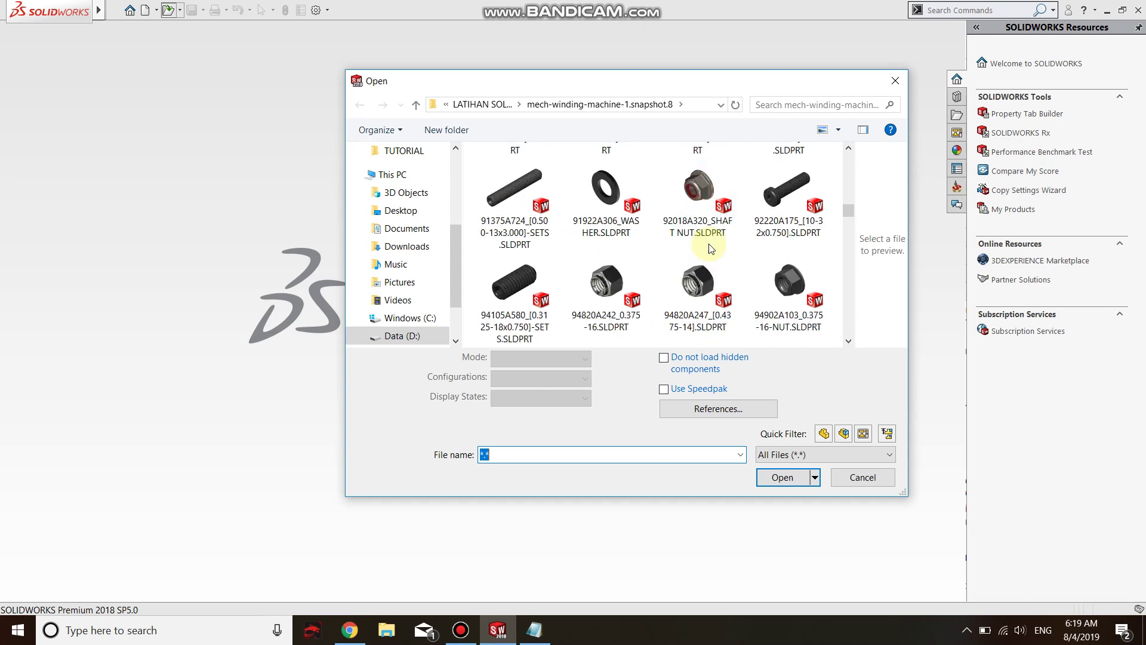
{"action": "scroll", "coordinate": [711, 241], "scroll_direction": "down", "scroll_amount": 2}
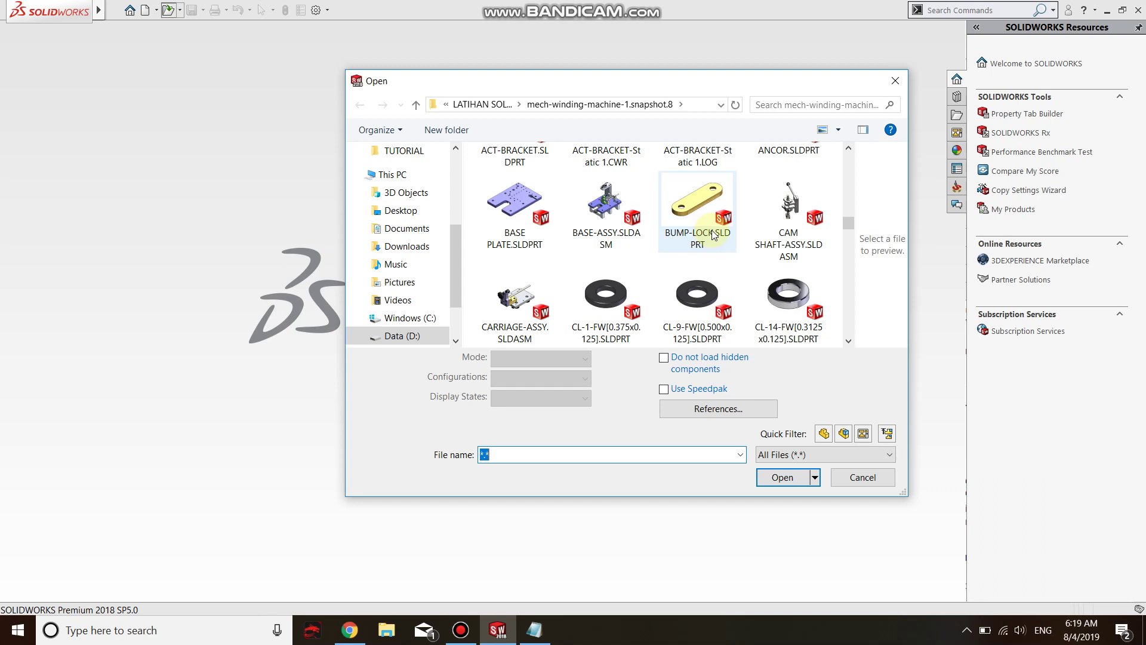
{"action": "scroll", "coordinate": [716, 233], "scroll_direction": "down", "scroll_amount": 2}
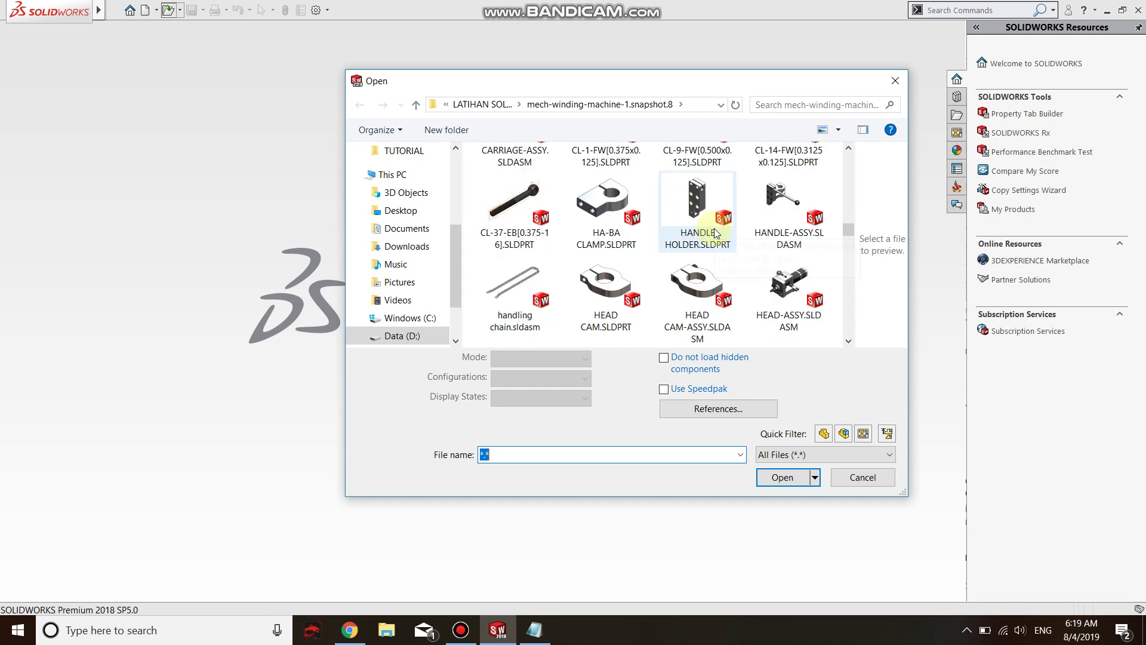
{"action": "scroll", "coordinate": [715, 233], "scroll_direction": "down", "scroll_amount": 3}
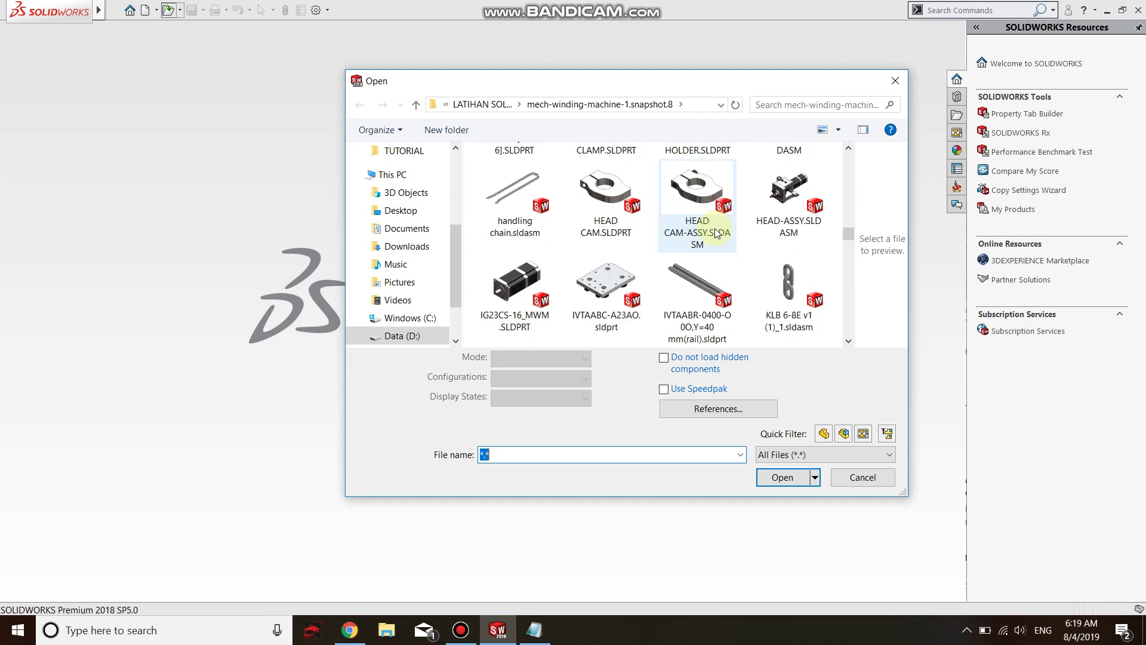
{"action": "scroll", "coordinate": [716, 233], "scroll_direction": "up", "scroll_amount": 1}
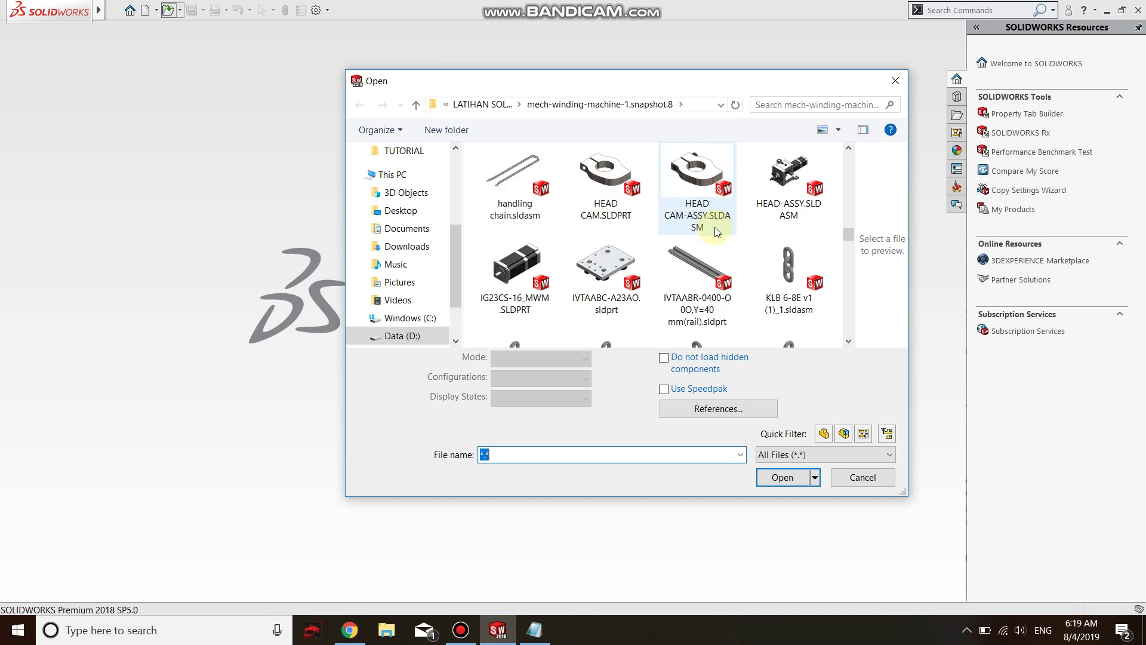
{"action": "scroll", "coordinate": [716, 233], "scroll_direction": "down", "scroll_amount": 2}
{"action": "scroll", "coordinate": [715, 232], "scroll_direction": "down", "scroll_amount": 3}
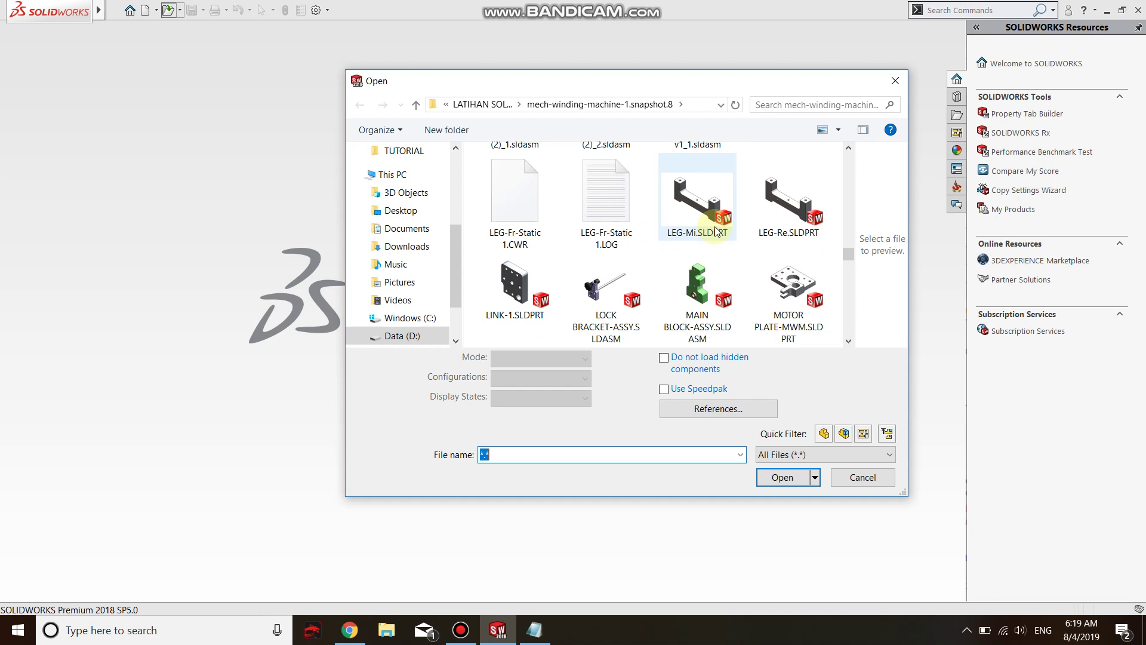
{"action": "scroll", "coordinate": [716, 232], "scroll_direction": "down", "scroll_amount": 3}
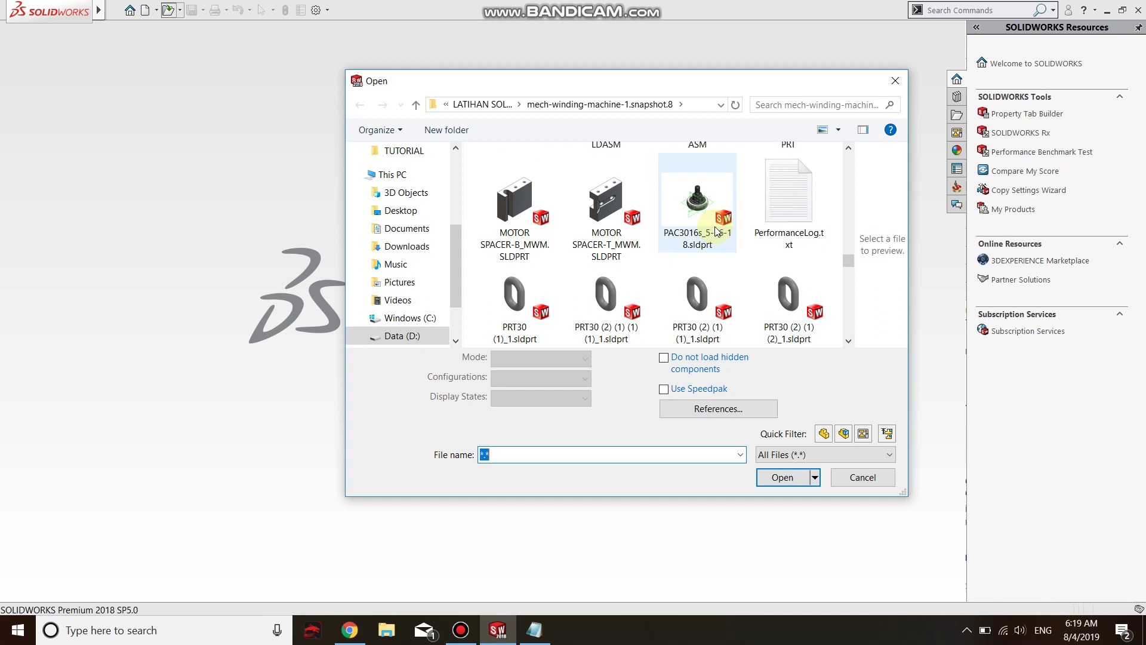
{"action": "scroll", "coordinate": [716, 232], "scroll_direction": "down", "scroll_amount": 10}
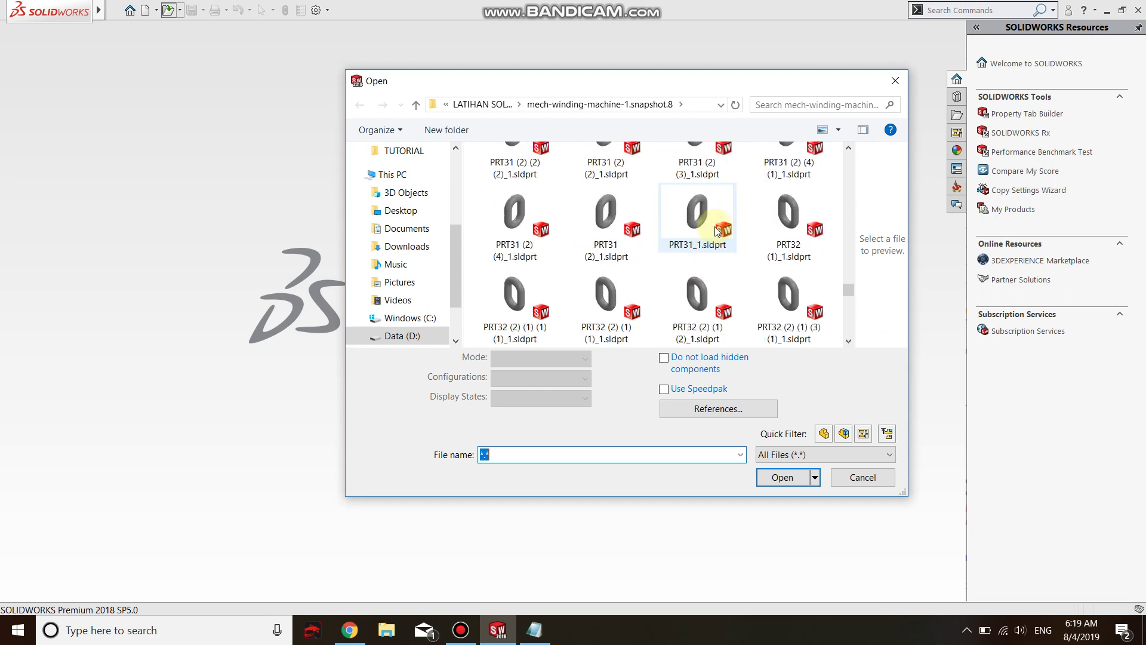
{"action": "scroll", "coordinate": [716, 230], "scroll_direction": "down", "scroll_amount": 5}
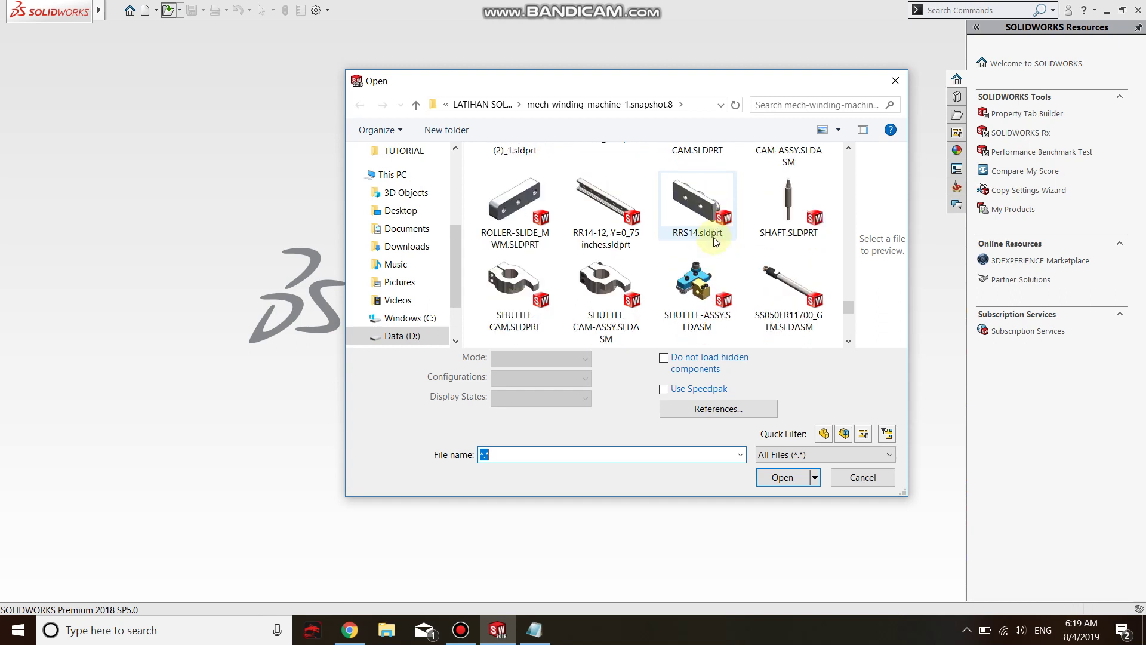
{"action": "left_click", "coordinate": [605, 287]}
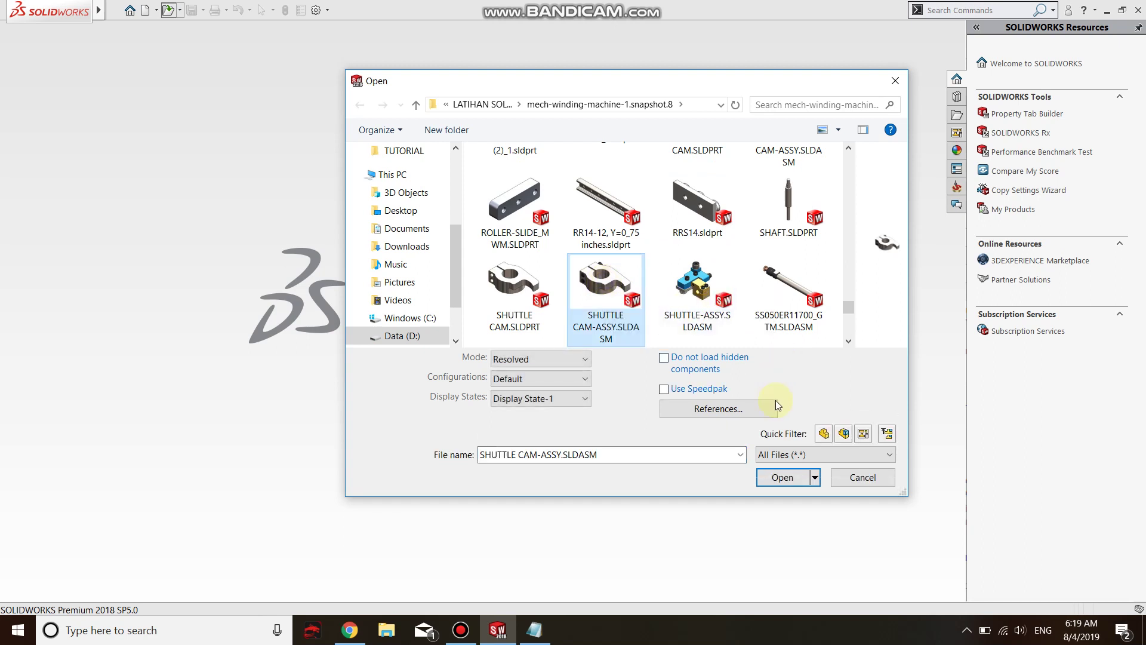
{"action": "left_click", "coordinate": [791, 483]}
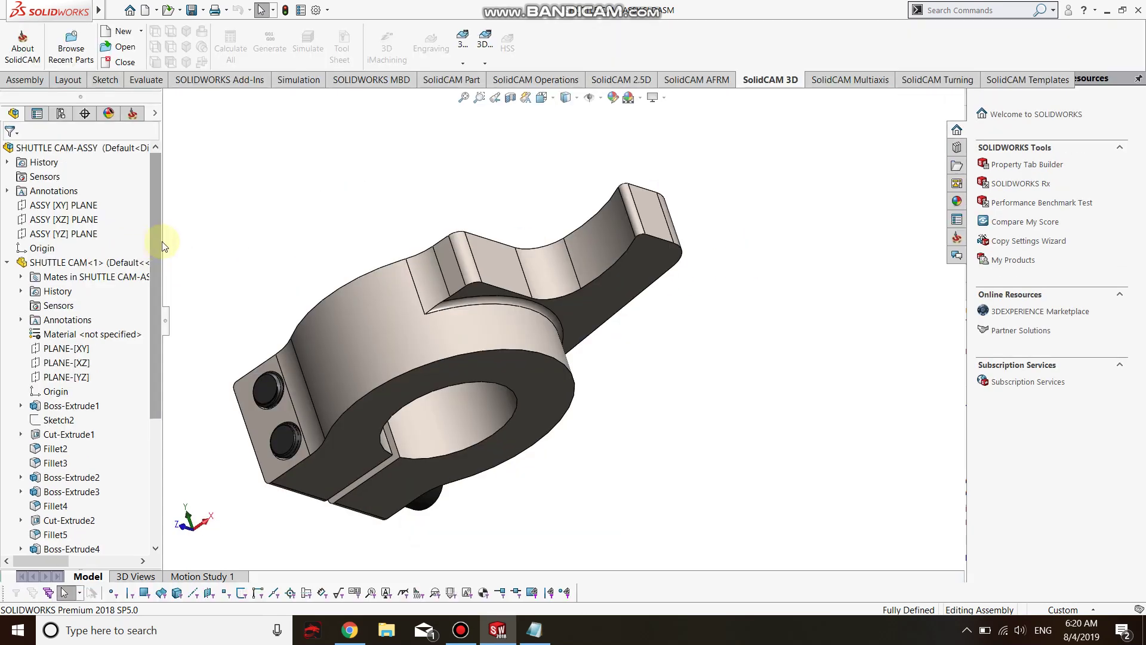
Step: Create a new static simulation study named Static 1 for the shuttle cam assembly
{"action": "left_click_drag", "start_coordinate": [153, 234], "coordinate": [127, 392]}
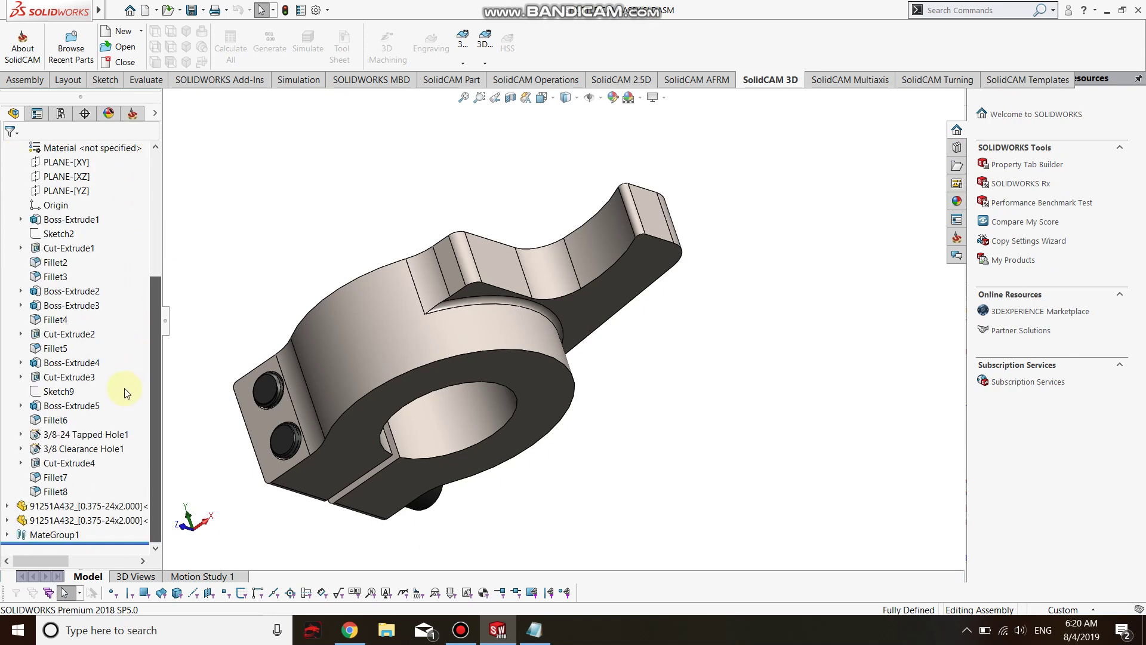
{"action": "middle_click_drag", "start_coordinate": [659, 444], "coordinate": [368, 235]}
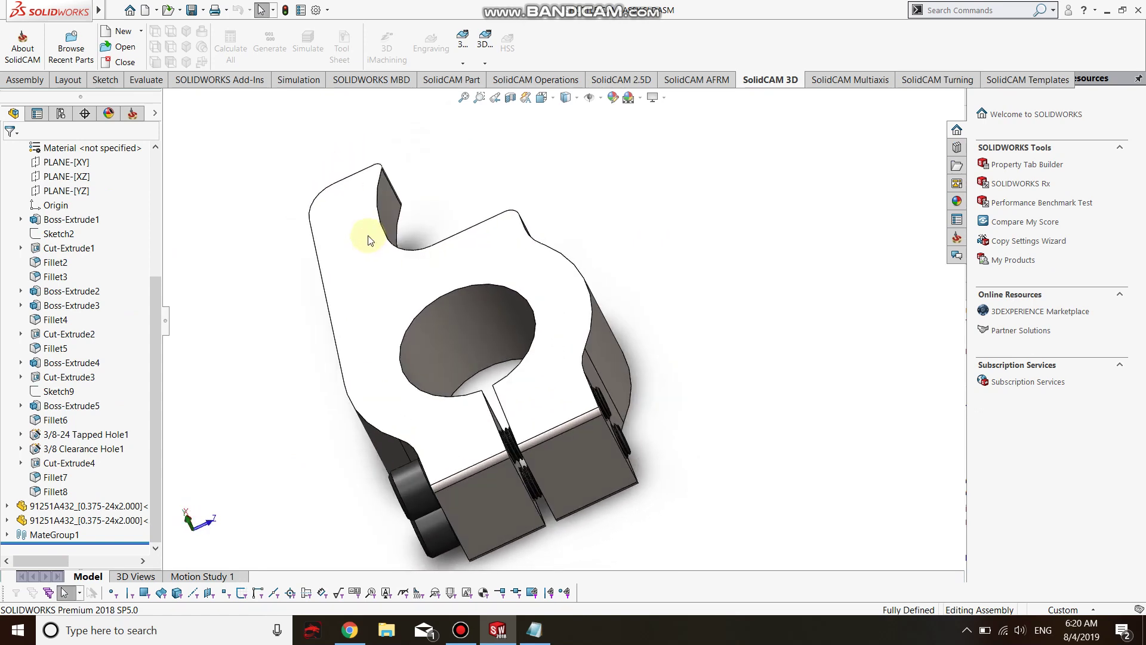
{"action": "left_click", "coordinate": [301, 82]}
{"action": "left_click", "coordinate": [11, 52]}
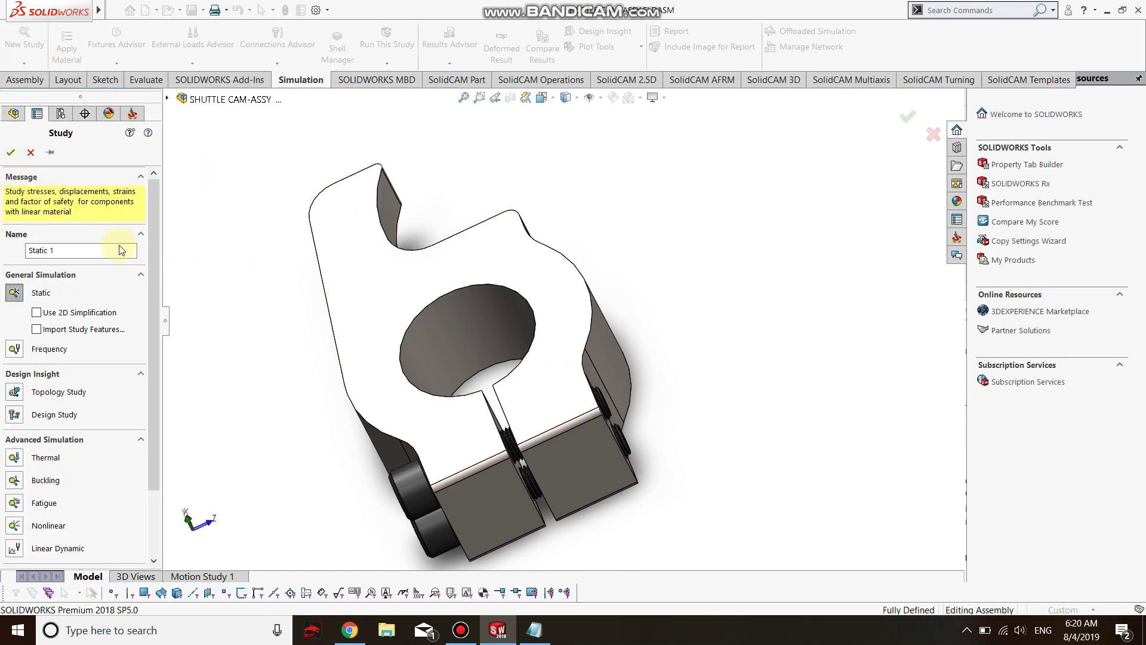
{"action": "left_click", "coordinate": [12, 152]}
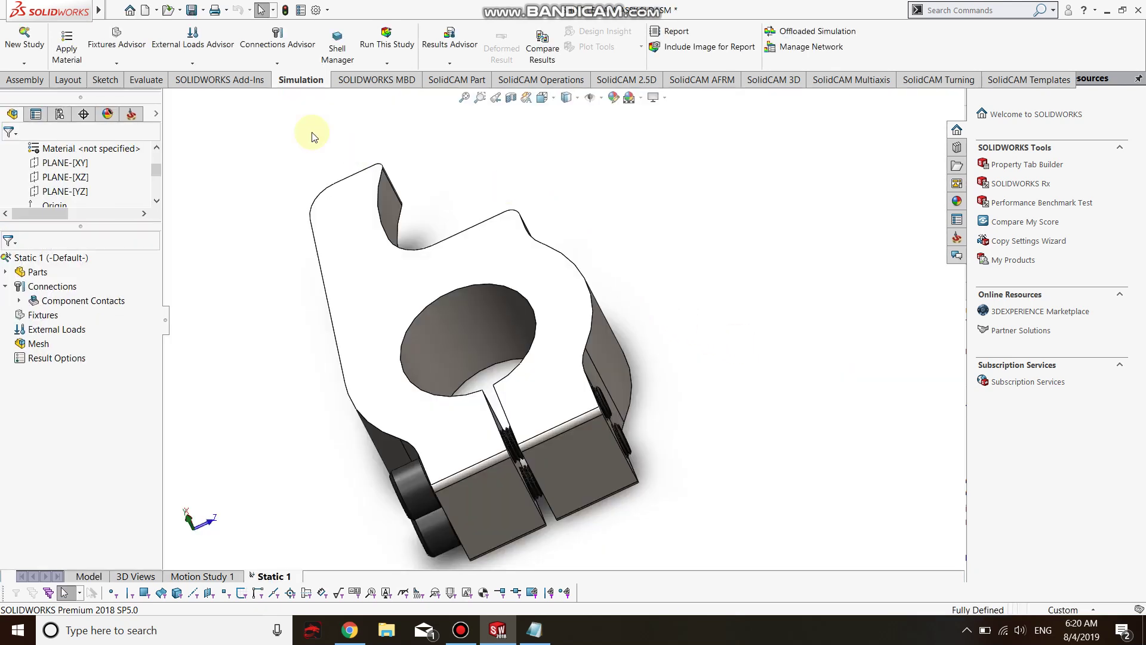
Step: Apply Alloy Steel from the SOLIDWORKS Materials library to the parts in the study
{"action": "left_click", "coordinate": [66, 47]}
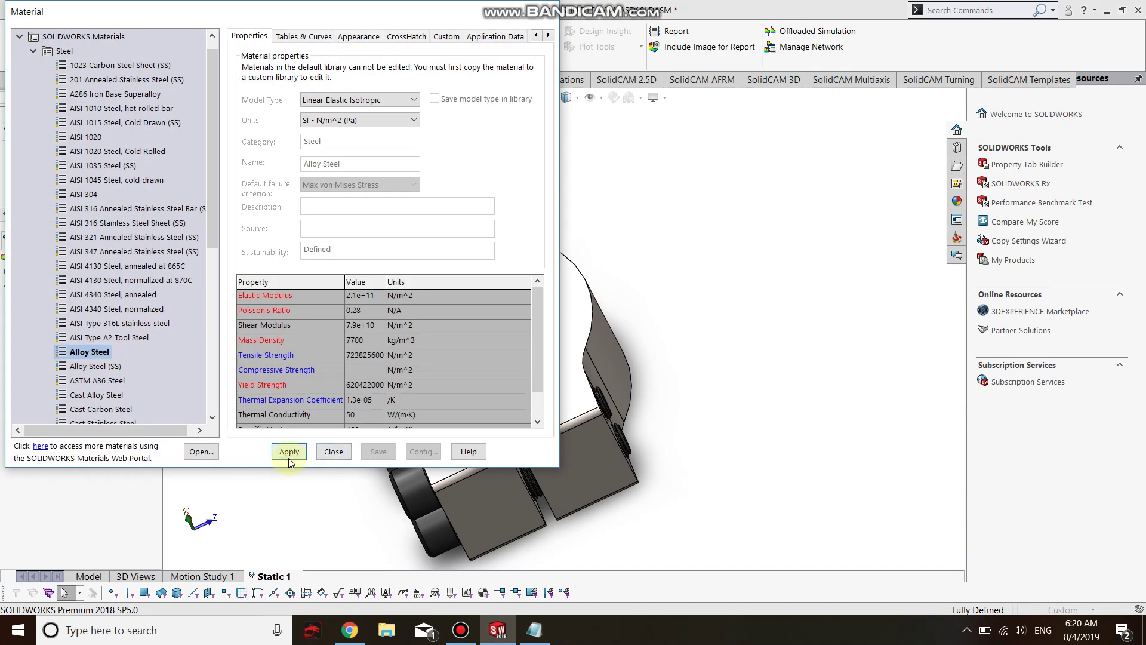
{"action": "left_click", "coordinate": [294, 455]}
{"action": "left_click", "coordinate": [331, 451]}
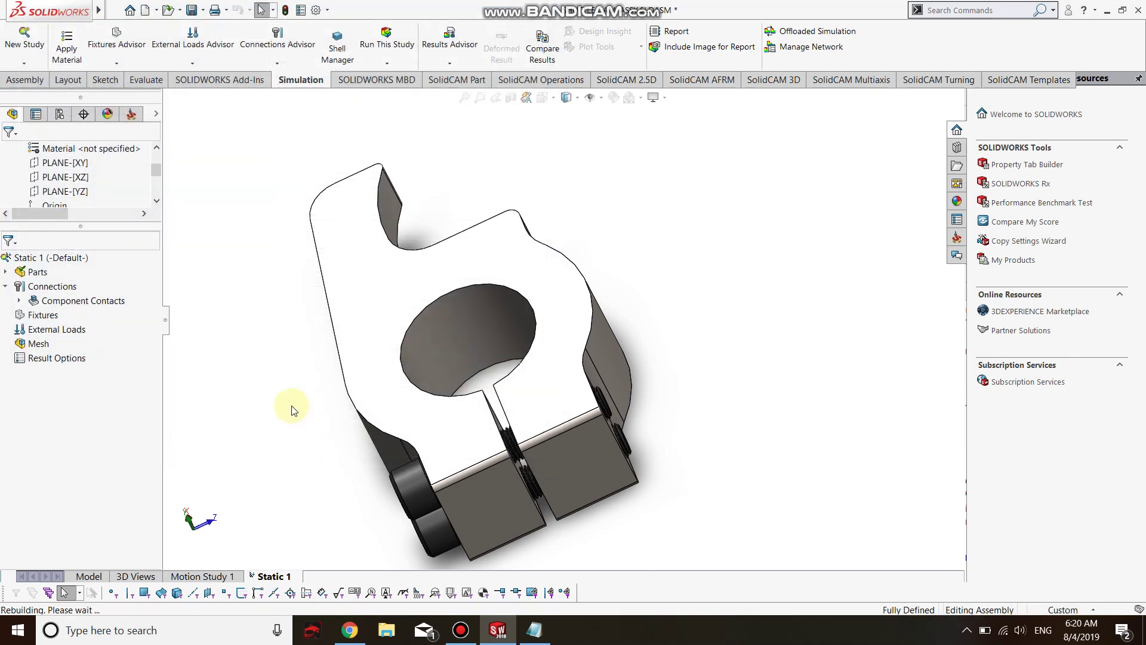
Step: Add a Fixed Geometry fixture to the flat side face of the cam's hooked lever arm
{"action": "middle_click_drag", "start_coordinate": [295, 404], "coordinate": [391, 276]}
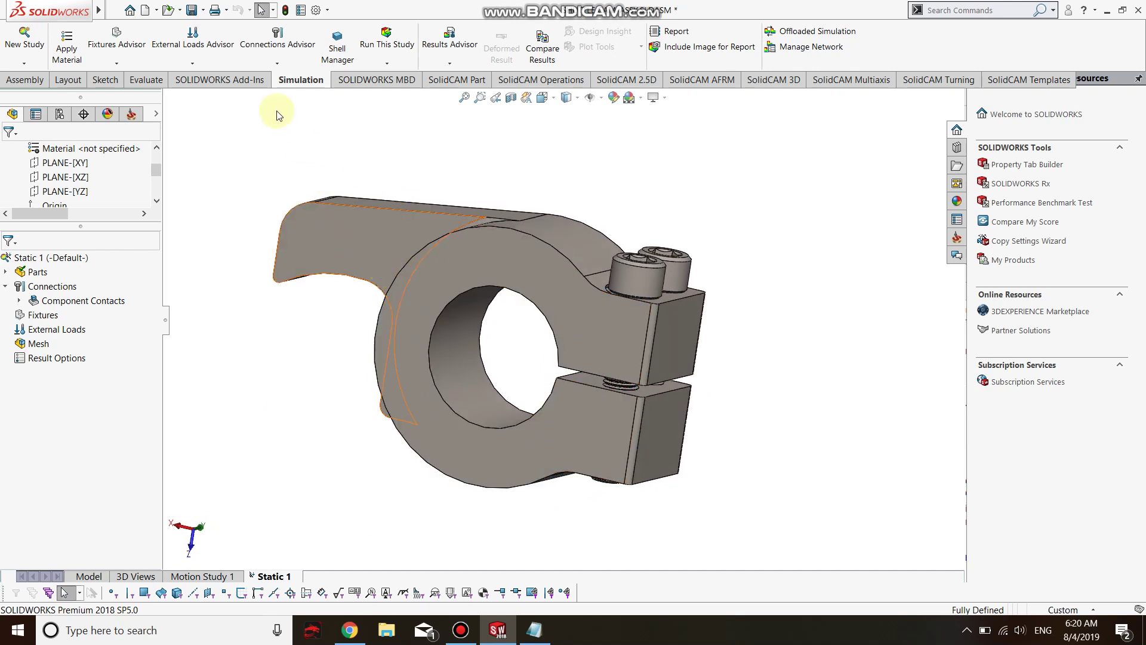
{"action": "left_click", "coordinate": [116, 63]}
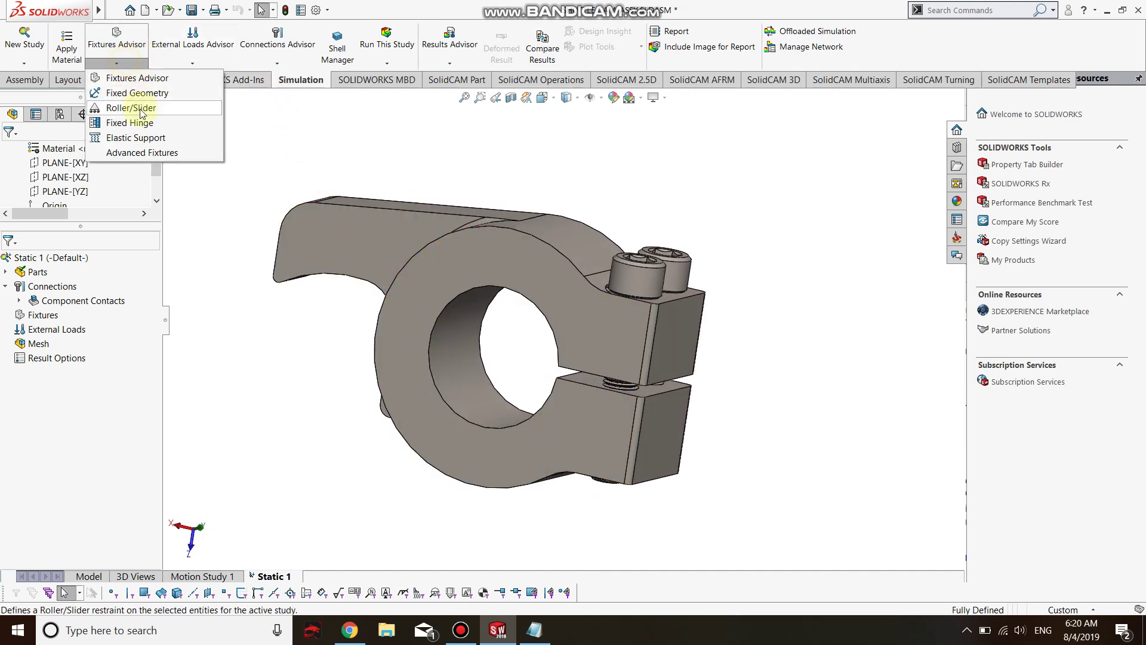
{"action": "left_click", "coordinate": [141, 98]}
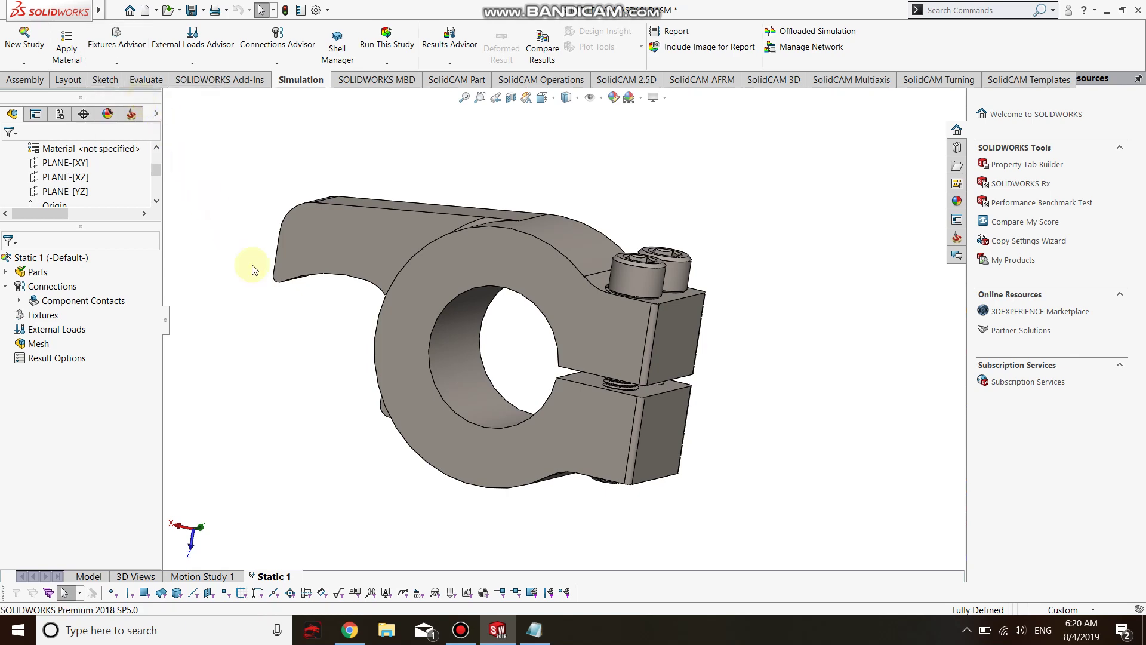
{"action": "left_click", "coordinate": [685, 375]}
{"action": "middle_click_drag", "start_coordinate": [782, 383], "coordinate": [854, 411]}
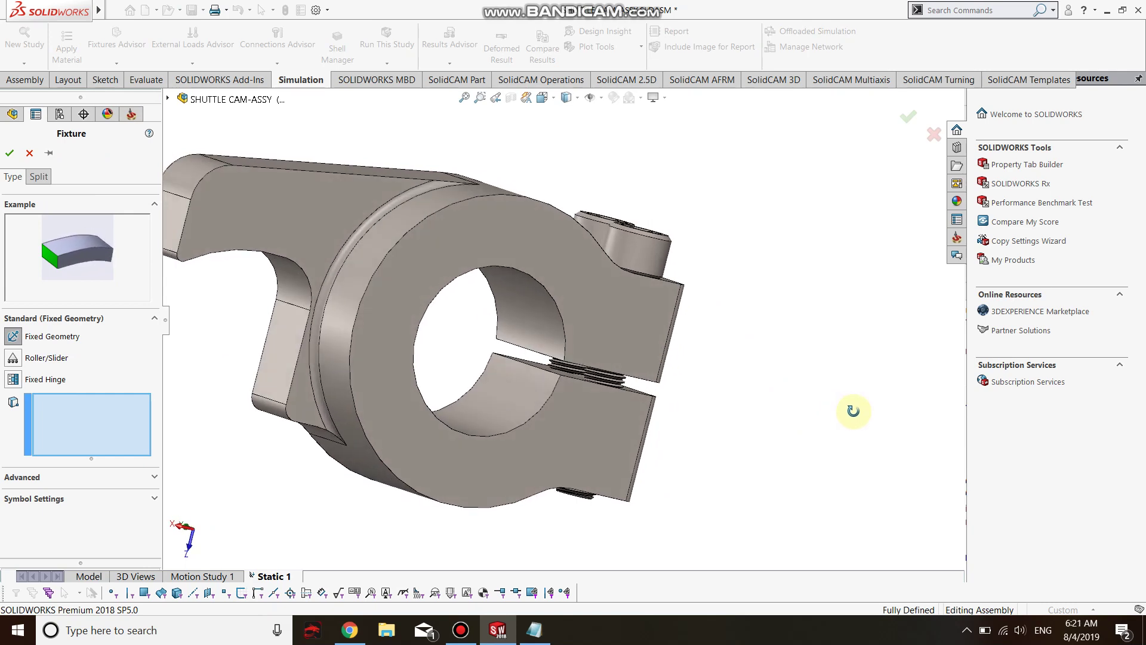
{"action": "middle_click_drag", "start_coordinate": [854, 411], "coordinate": [800, 463]}
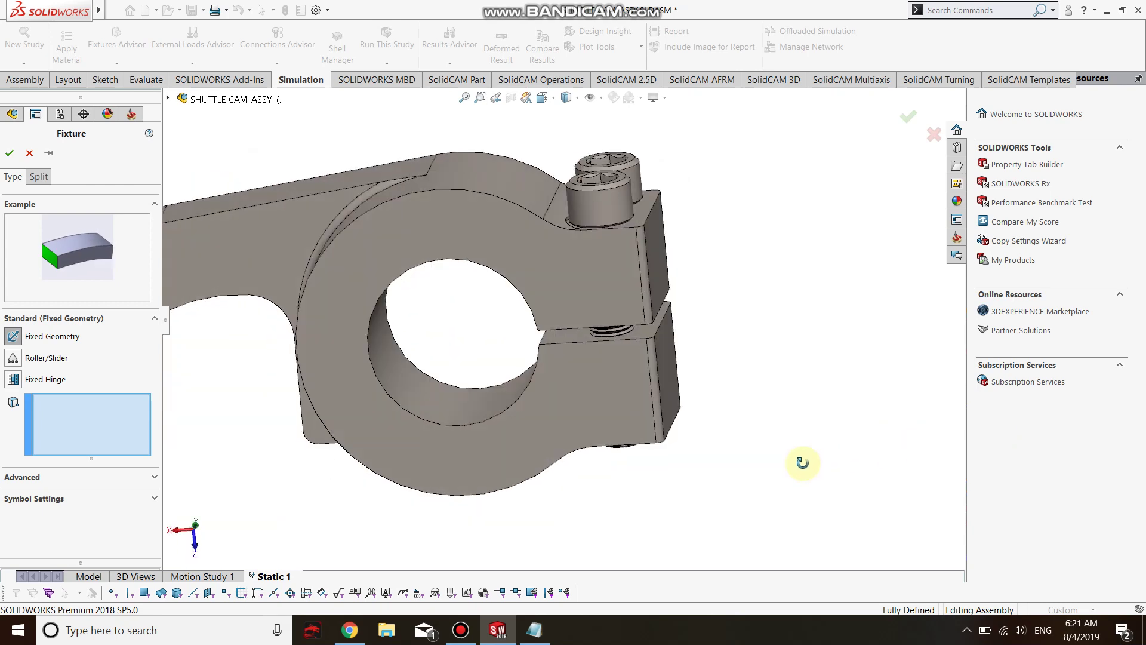
{"action": "left_click", "coordinate": [270, 263]}
{"action": "left_click", "coordinate": [10, 153]}
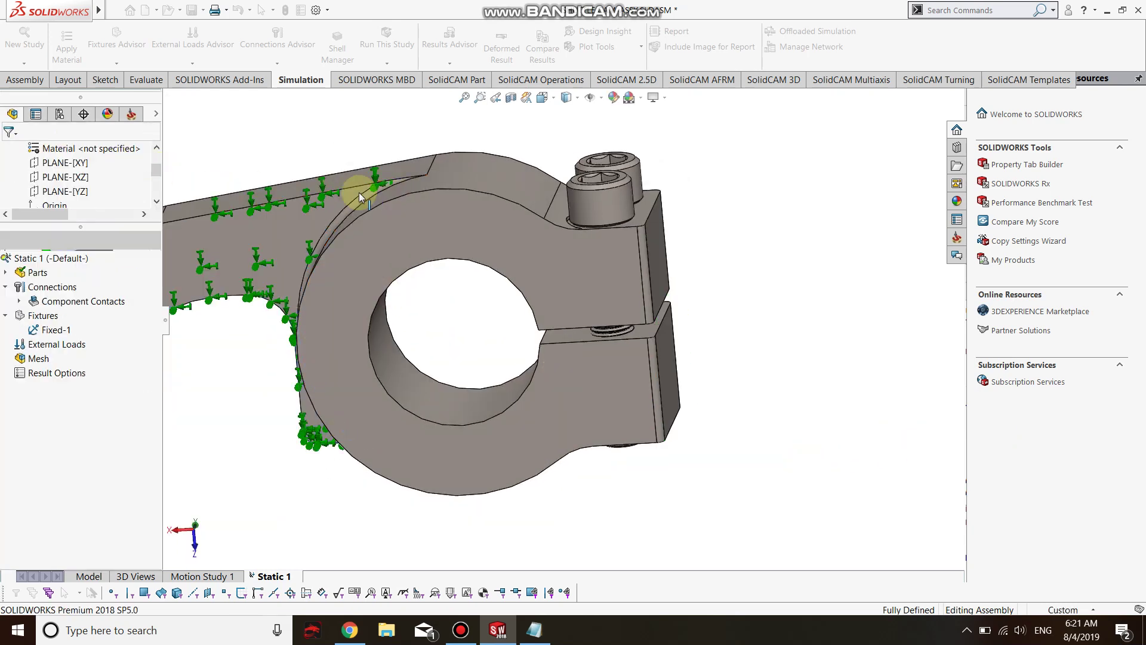
Step: Apply a normal force of 50 N per item to the two outer clamp faces around the screws
{"action": "left_click", "coordinate": [197, 63]}
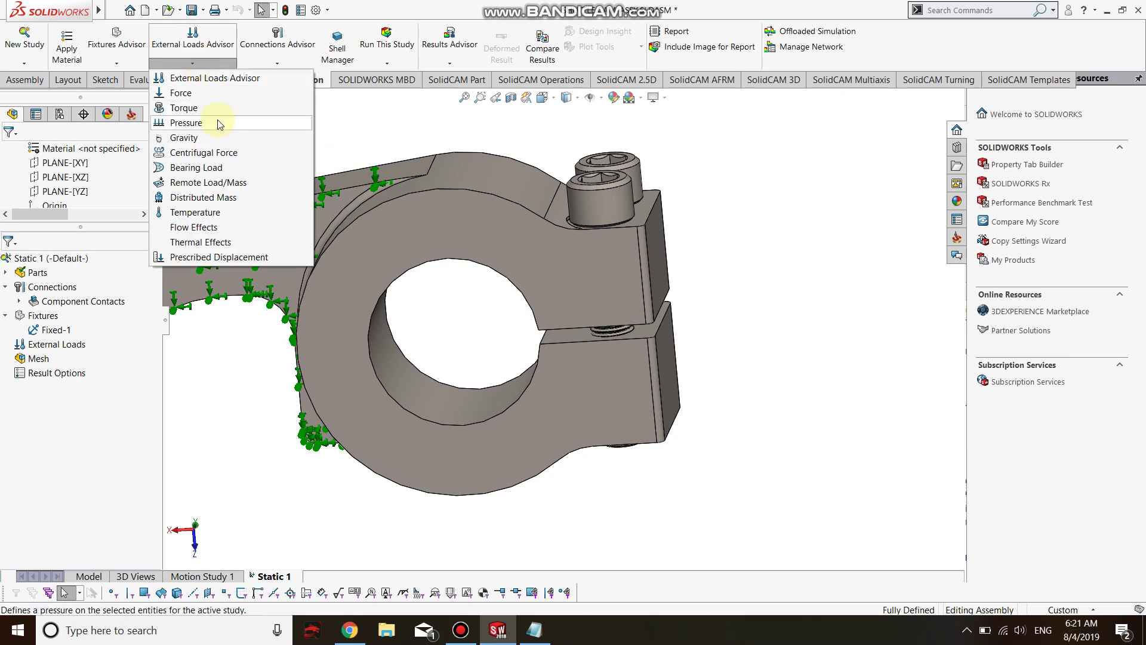
{"action": "left_click", "coordinate": [222, 94]}
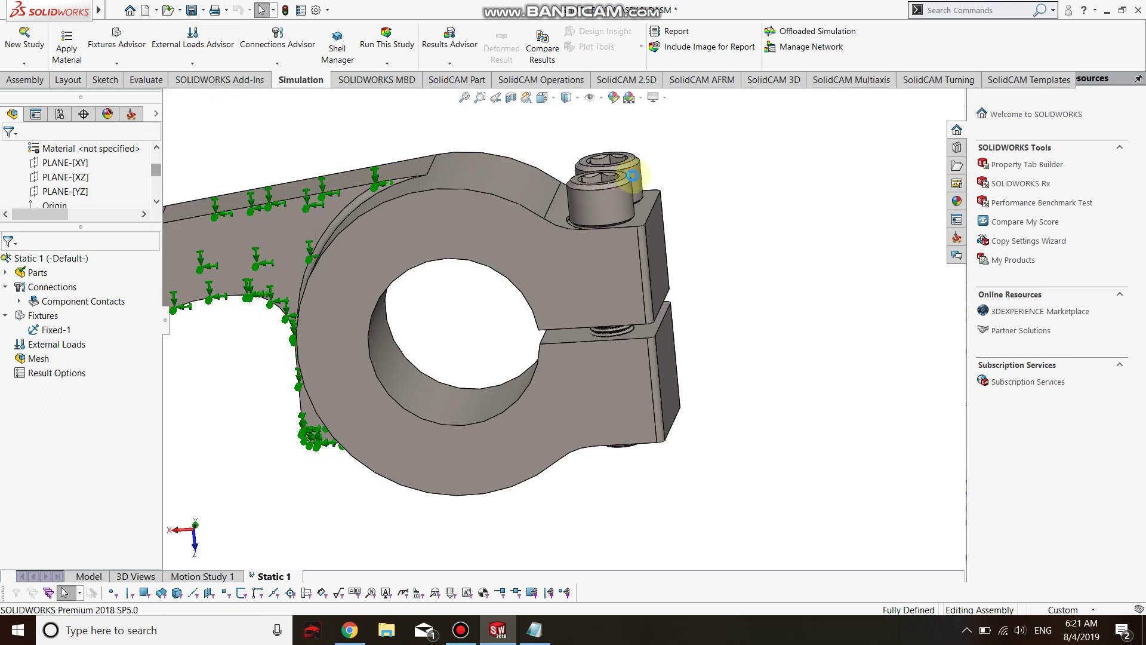
{"action": "scroll", "coordinate": [640, 184], "scroll_direction": "down", "scroll_amount": 3}
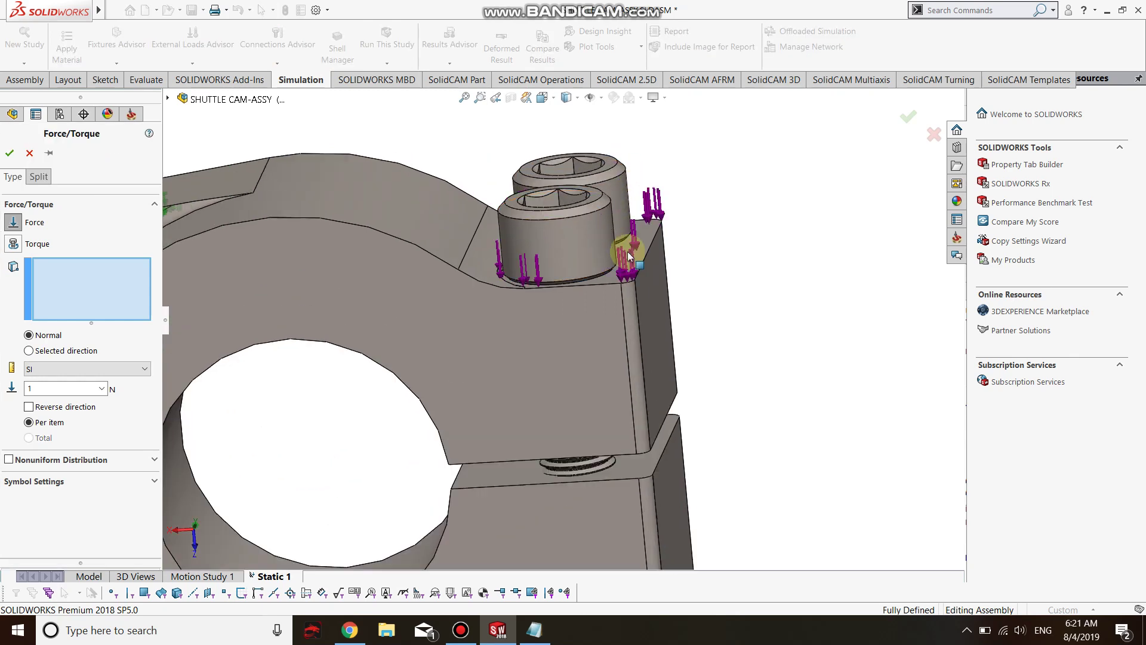
{"action": "left_click", "coordinate": [628, 256]}
{"action": "middle_click_drag", "start_coordinate": [737, 291], "coordinate": [589, 313]}
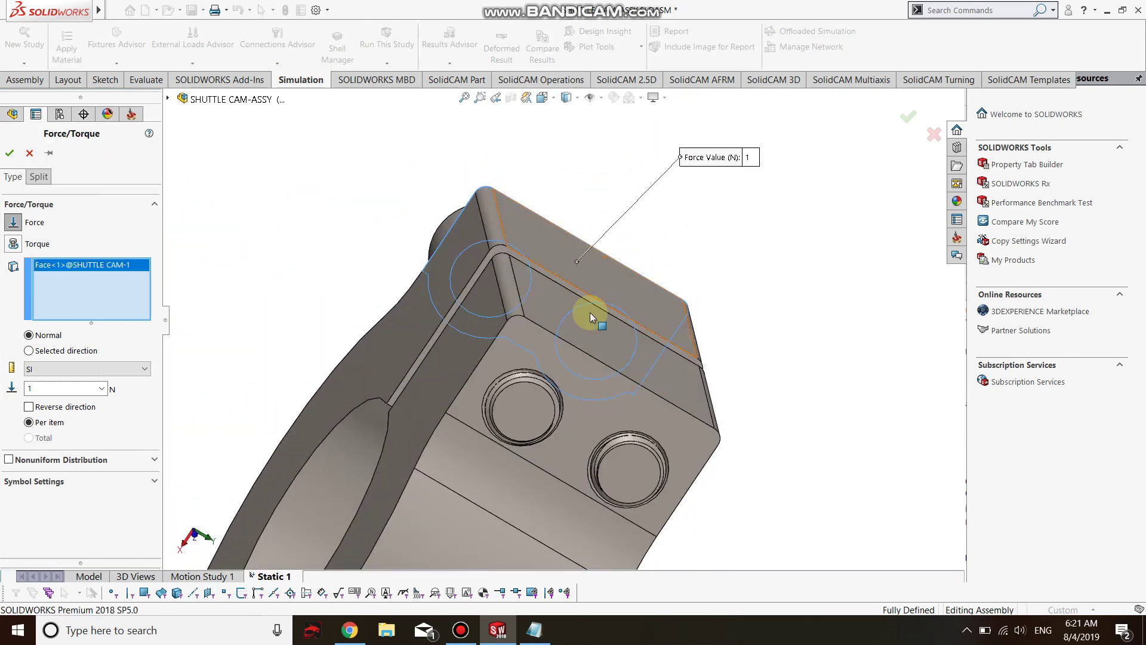
{"action": "left_click", "coordinate": [591, 387]}
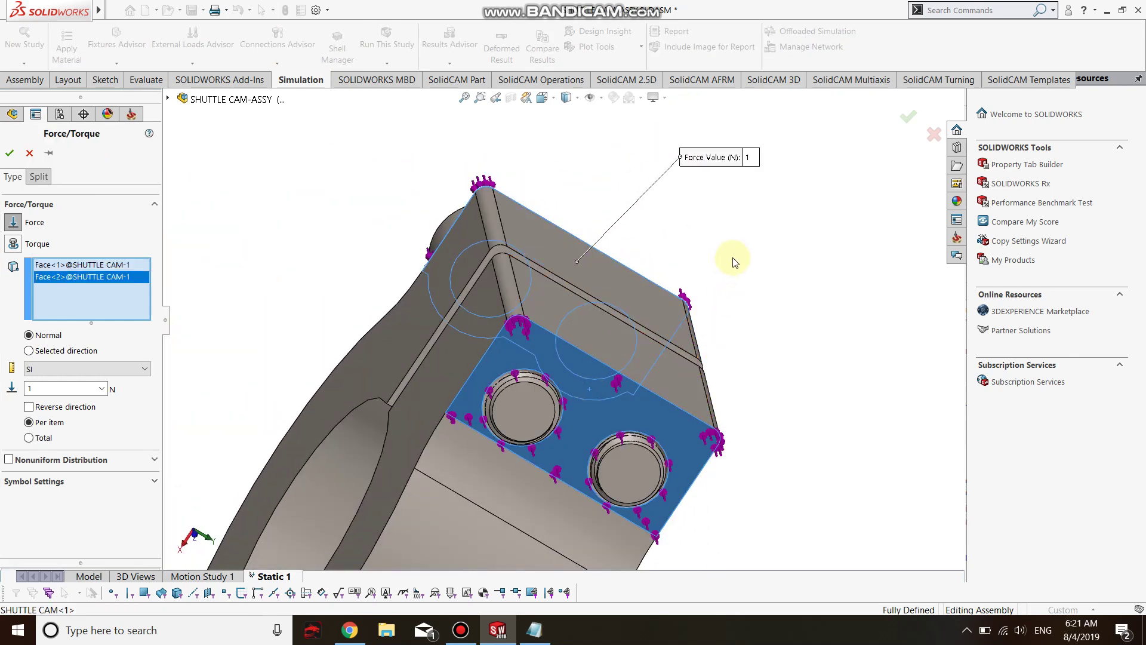
{"action": "middle_click_drag", "start_coordinate": [734, 262], "coordinate": [596, 264]}
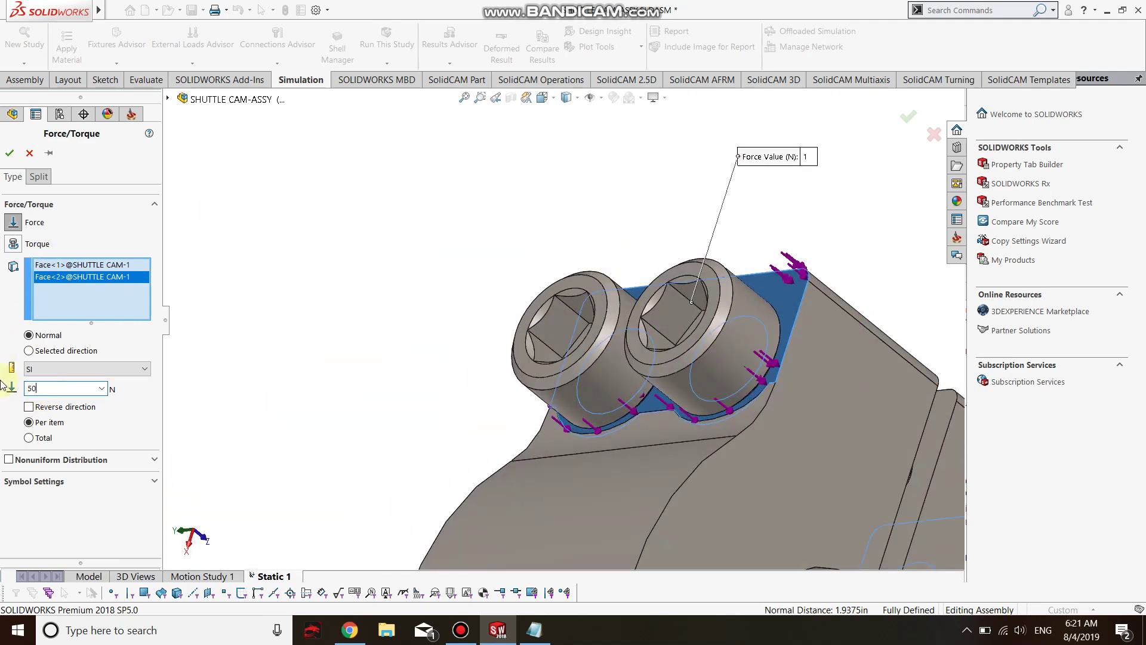
{"action": "left_click", "coordinate": [8, 153]}
{"action": "scroll", "coordinate": [430, 249], "scroll_direction": "up", "scroll_amount": 5}
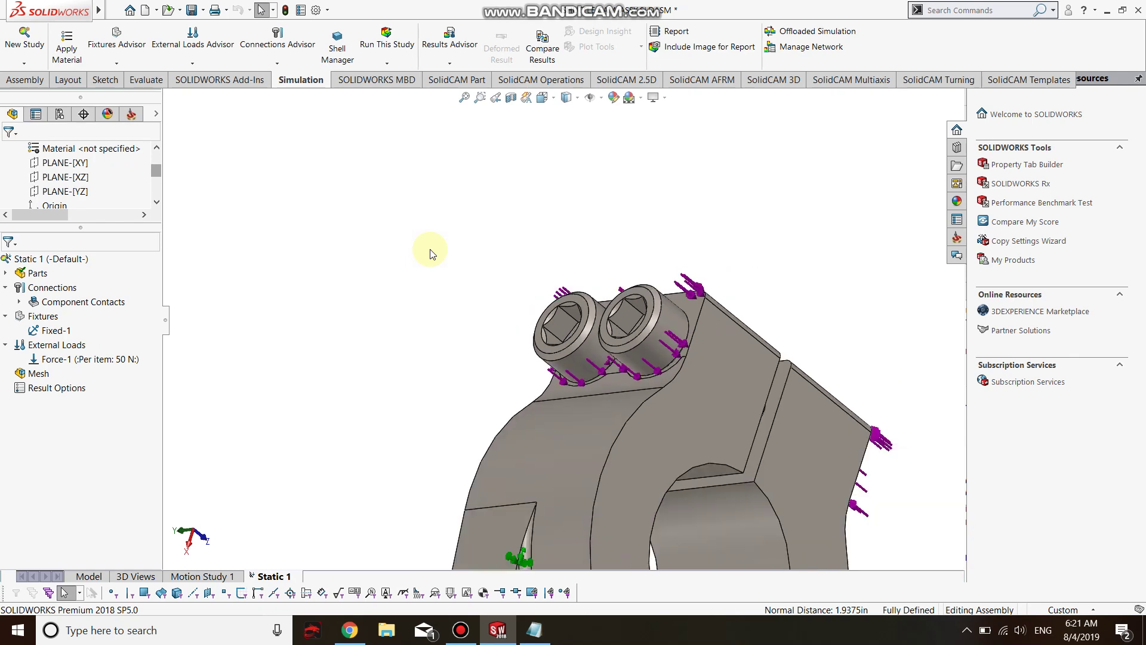
{"action": "scroll", "coordinate": [660, 320], "scroll_direction": "up", "scroll_amount": 3}
{"action": "middle_click_drag", "start_coordinate": [653, 350], "coordinate": [667, 492]}
{"action": "scroll", "coordinate": [661, 463], "scroll_direction": "down", "scroll_amount": 3}
{"action": "left_click", "coordinate": [659, 457]}
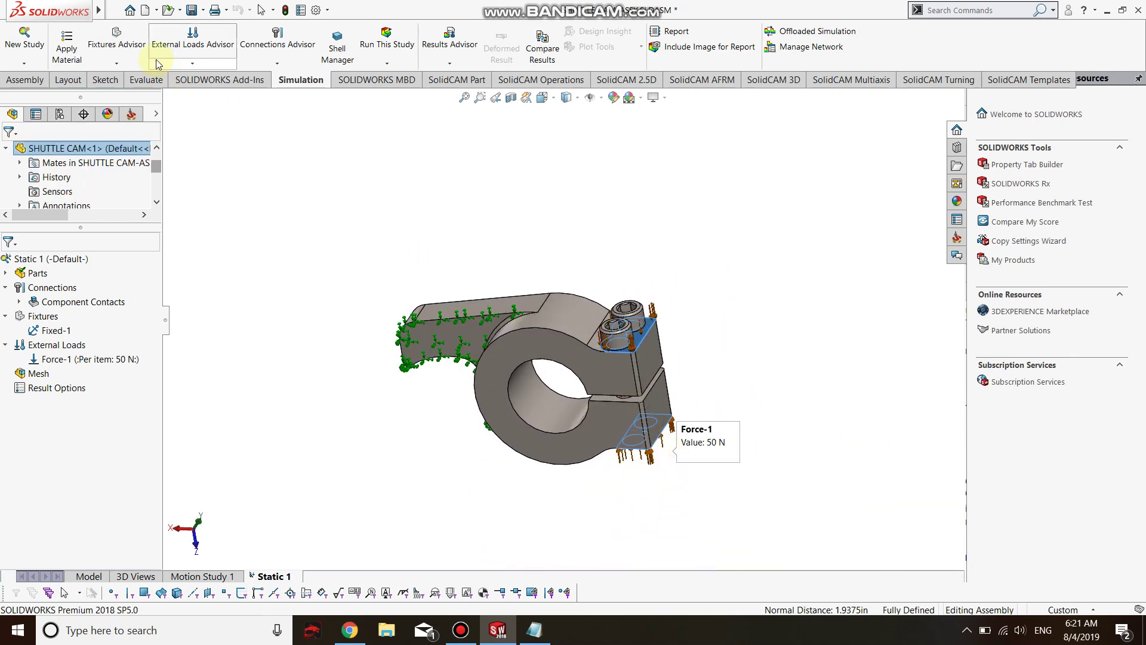
Step: Search automatically for touching-face contact sets between the shuttle cam and the two clamp screws
{"action": "left_click", "coordinate": [192, 63]}
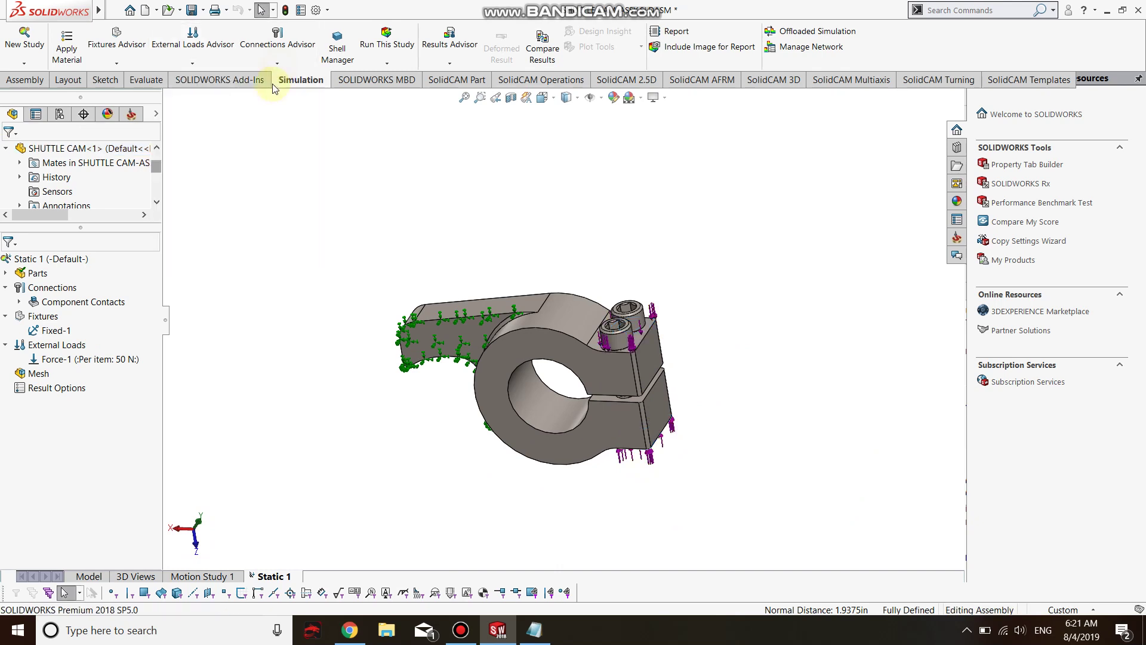
{"action": "left_click", "coordinate": [275, 65]}
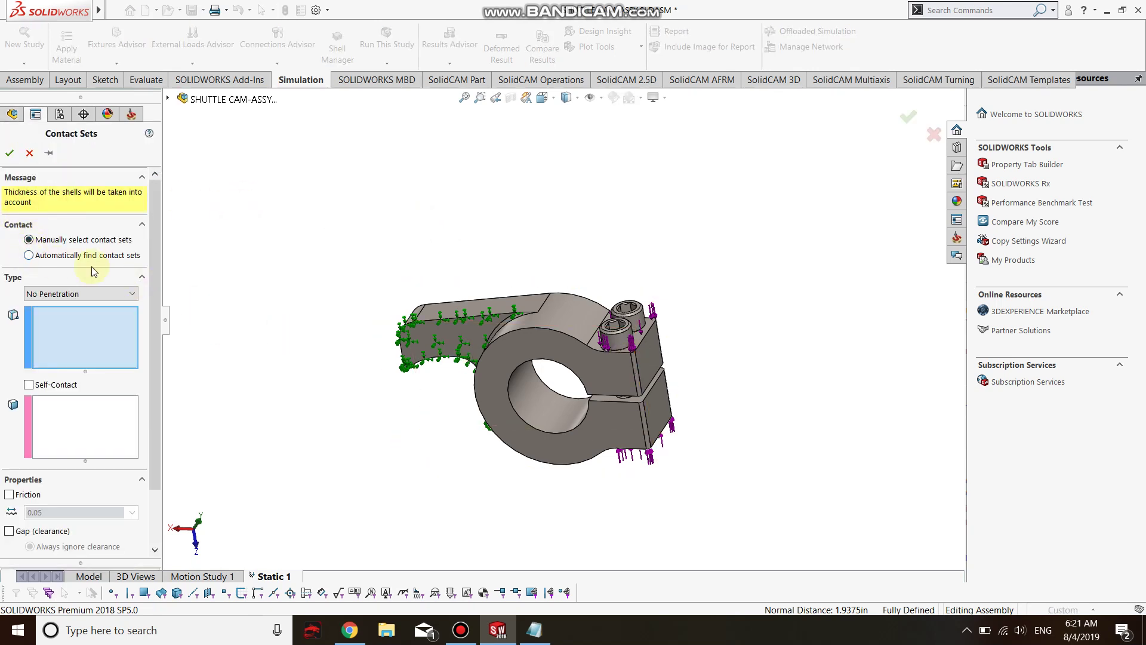
{"action": "left_click", "coordinate": [42, 257]}
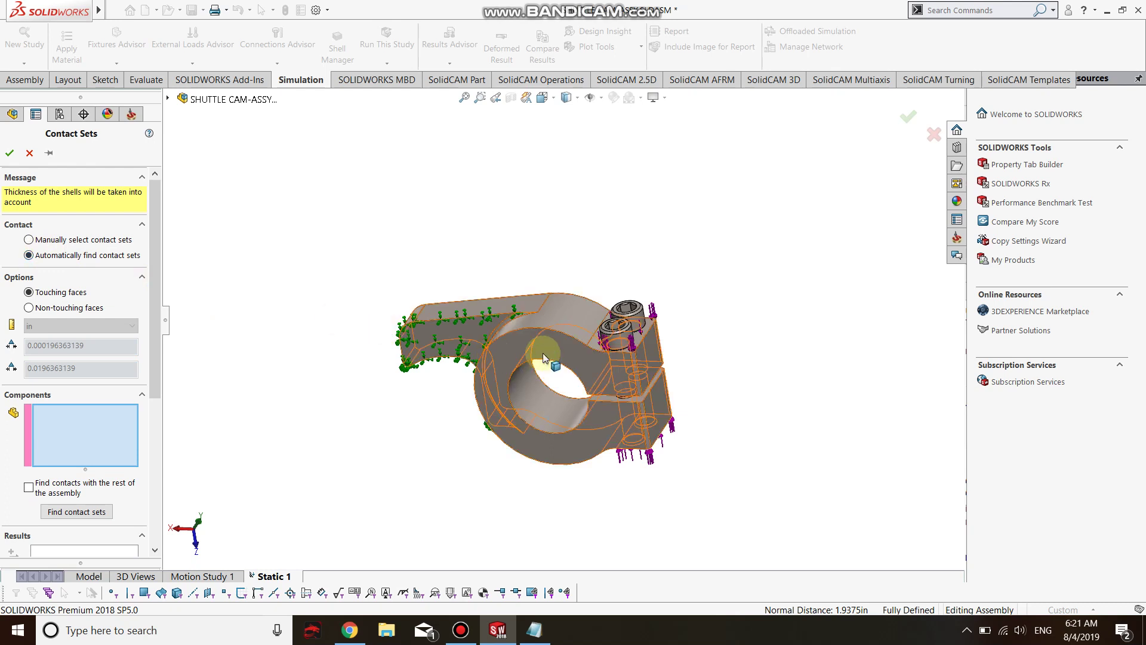
{"action": "left_click", "coordinate": [544, 352]}
{"action": "left_click", "coordinate": [610, 331]}
{"action": "left_click", "coordinate": [624, 321]}
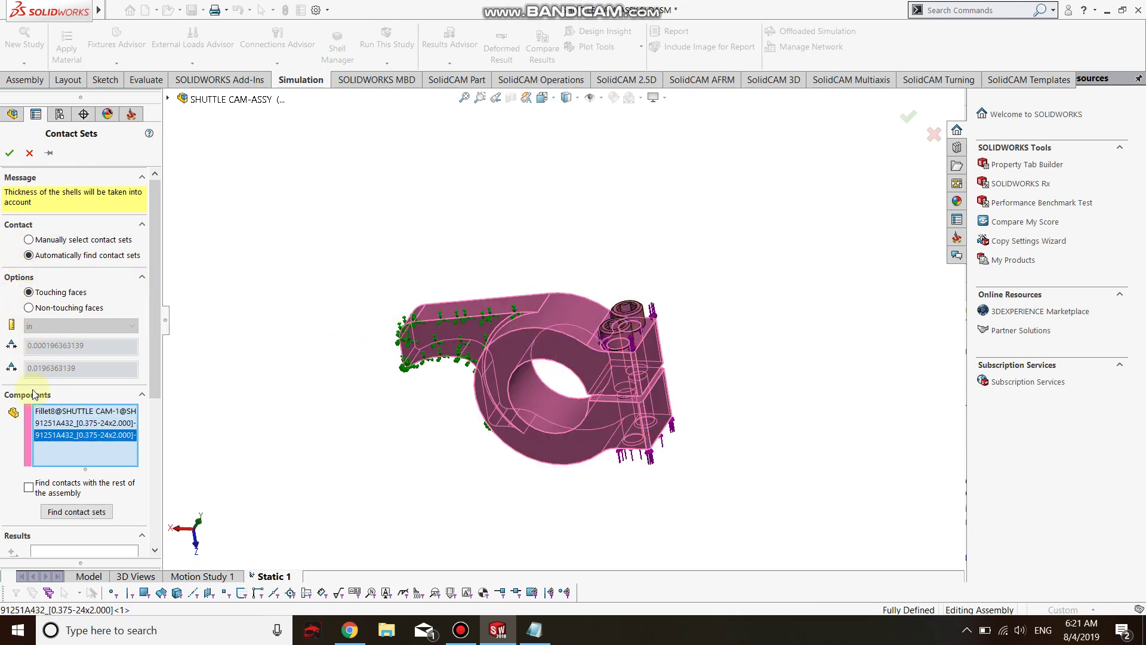
{"action": "scroll", "coordinate": [120, 502], "scroll_direction": "down", "scroll_amount": 3}
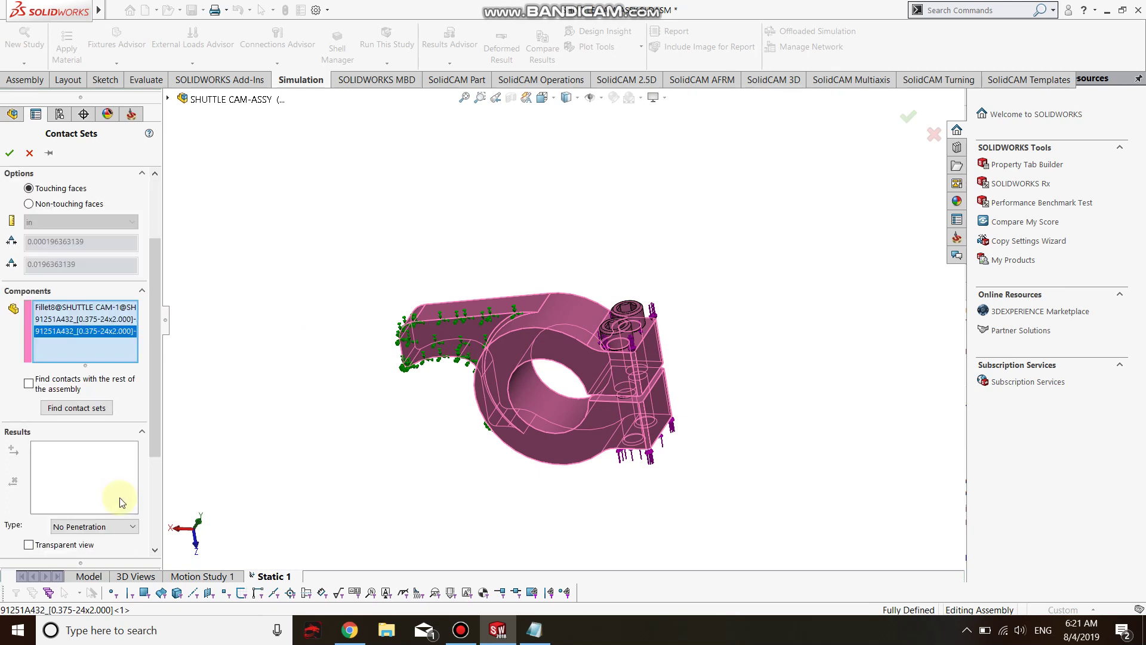
{"action": "left_click", "coordinate": [90, 407]}
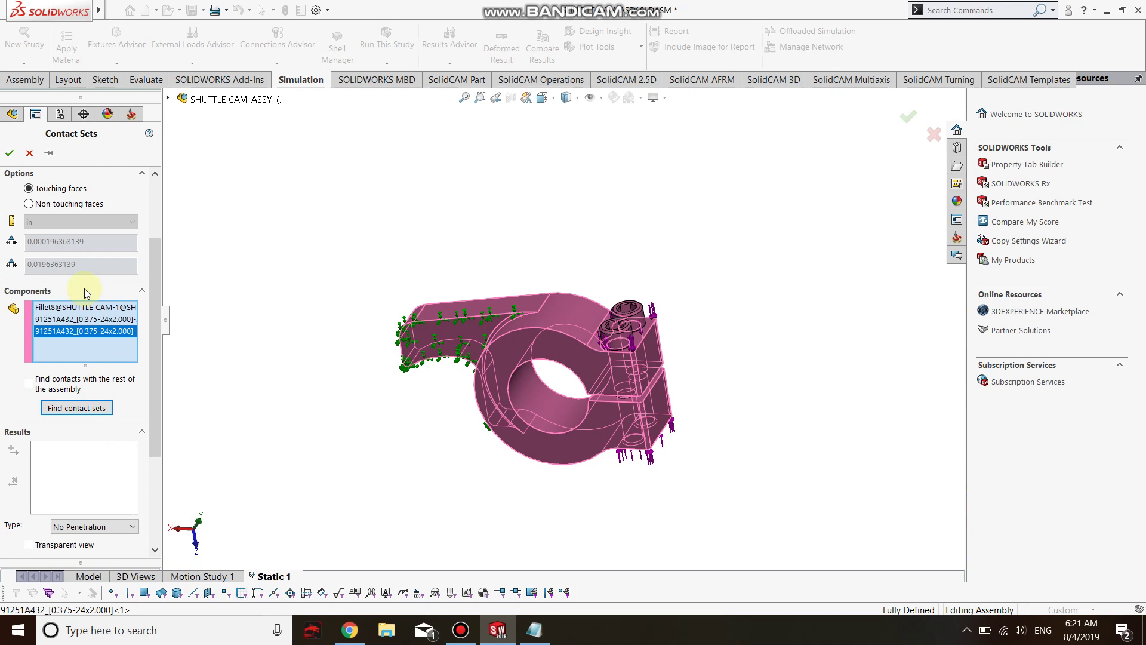
{"action": "left_click", "coordinate": [10, 153]}
Step: Try to define a Bonded component contact with compatible mesh as a global contact for the whole assembly
{"action": "left_click", "coordinate": [276, 63]}
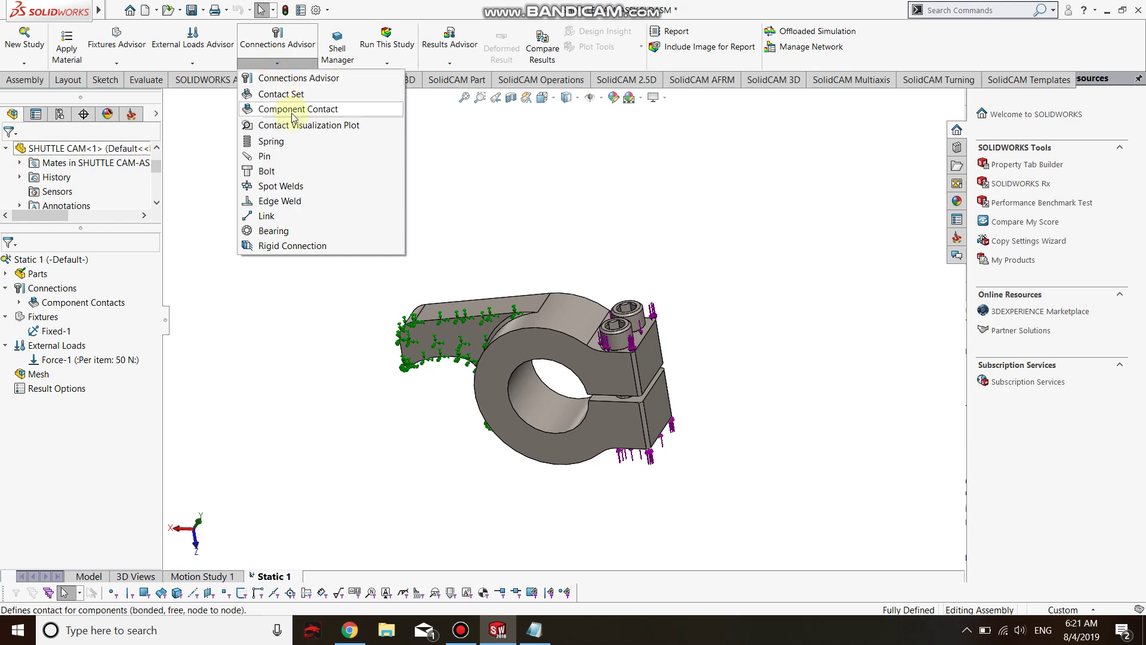
{"action": "left_click", "coordinate": [294, 113]}
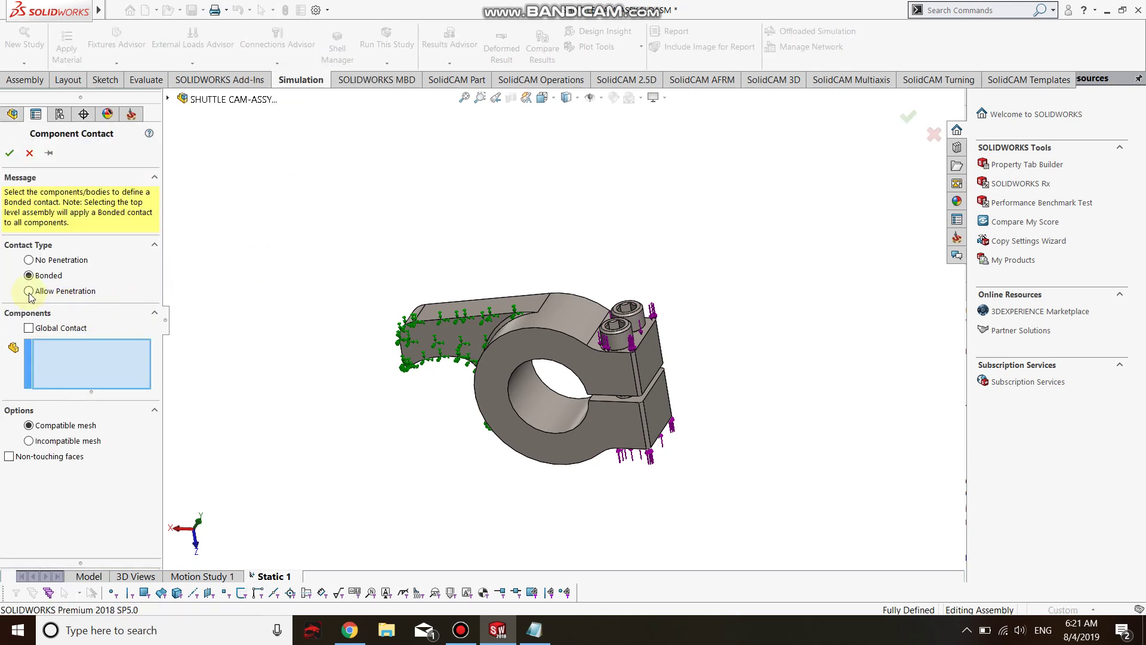
{"action": "left_click", "coordinate": [565, 352]}
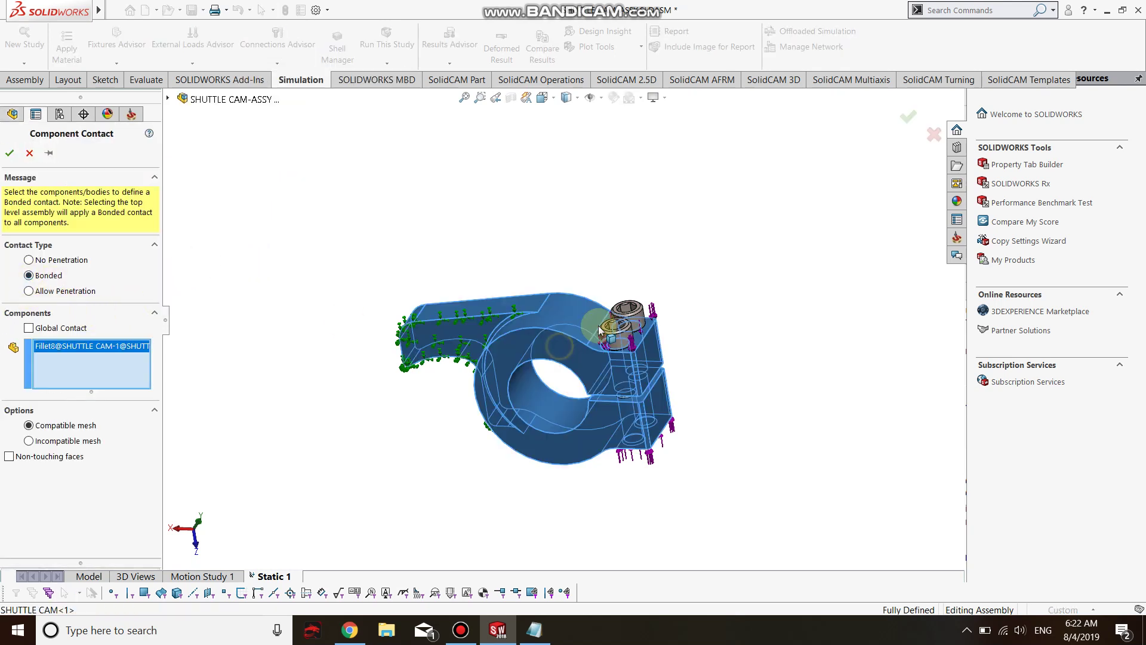
{"action": "left_click", "coordinate": [623, 317]}
{"action": "left_click", "coordinate": [624, 324]}
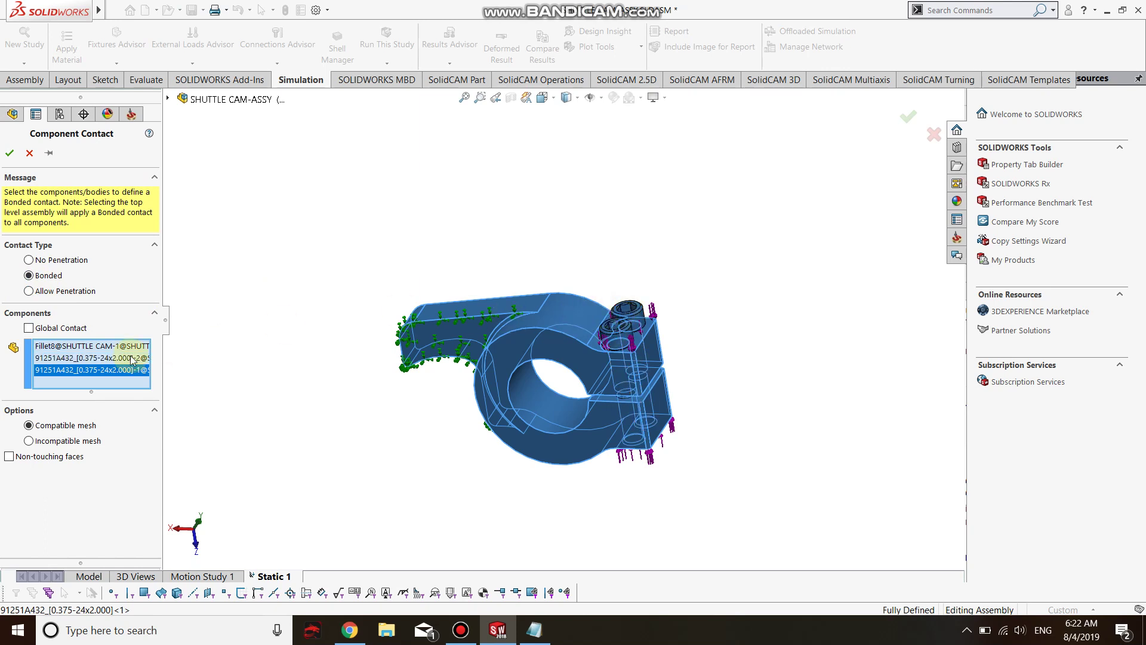
{"action": "left_click", "coordinate": [28, 327]}
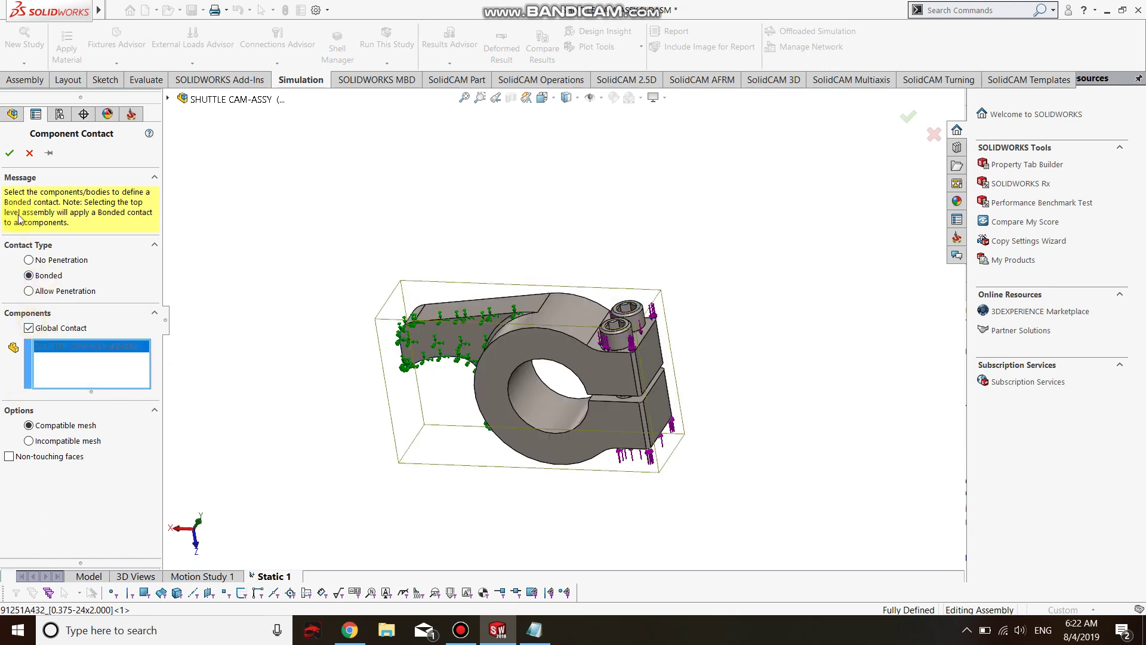
{"action": "left_click", "coordinate": [10, 153]}
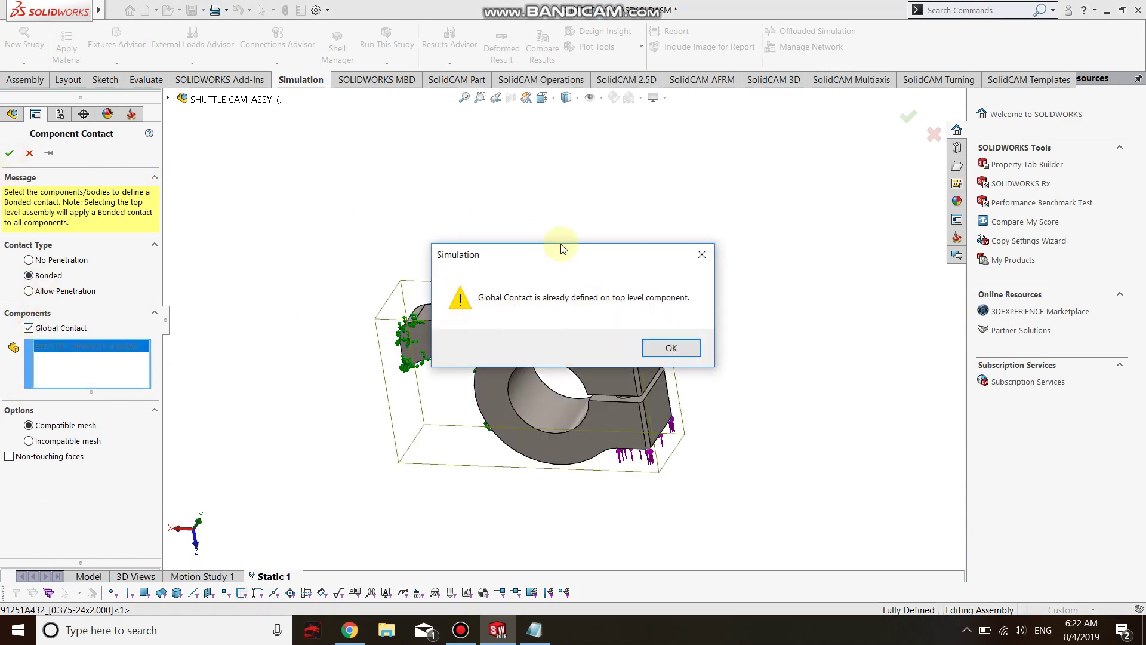
{"action": "left_click", "coordinate": [663, 352]}
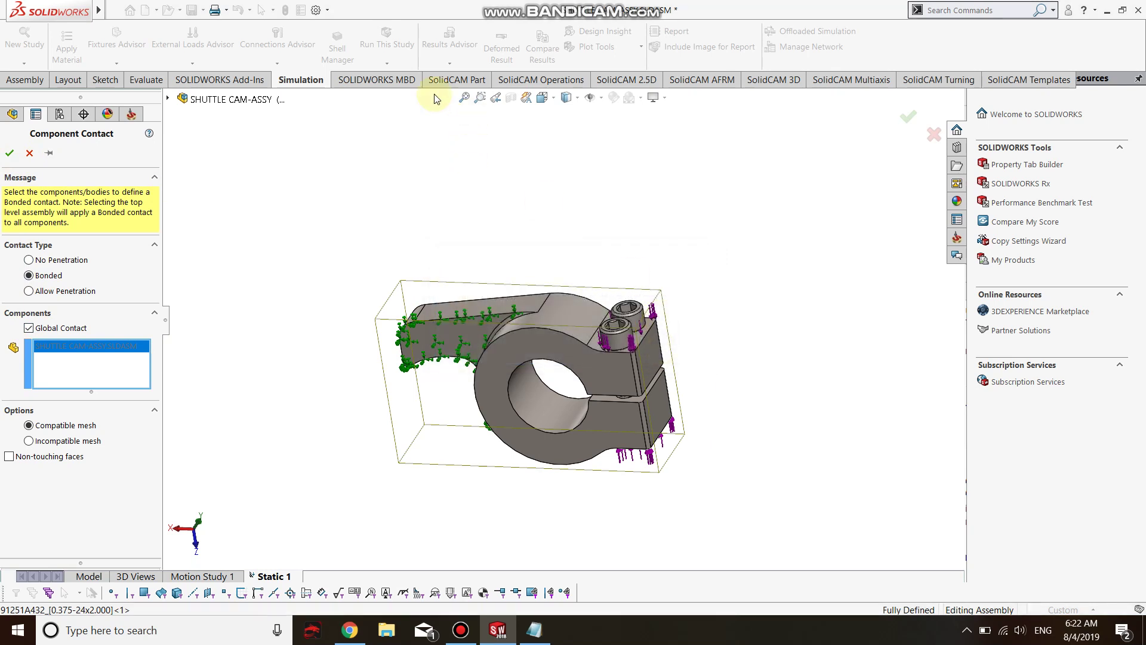
Step: Define a non-global Bonded component contact with compatible mesh between the shuttle cam and the two screws
{"action": "left_click", "coordinate": [29, 329]}
{"action": "left_click", "coordinate": [9, 153]}
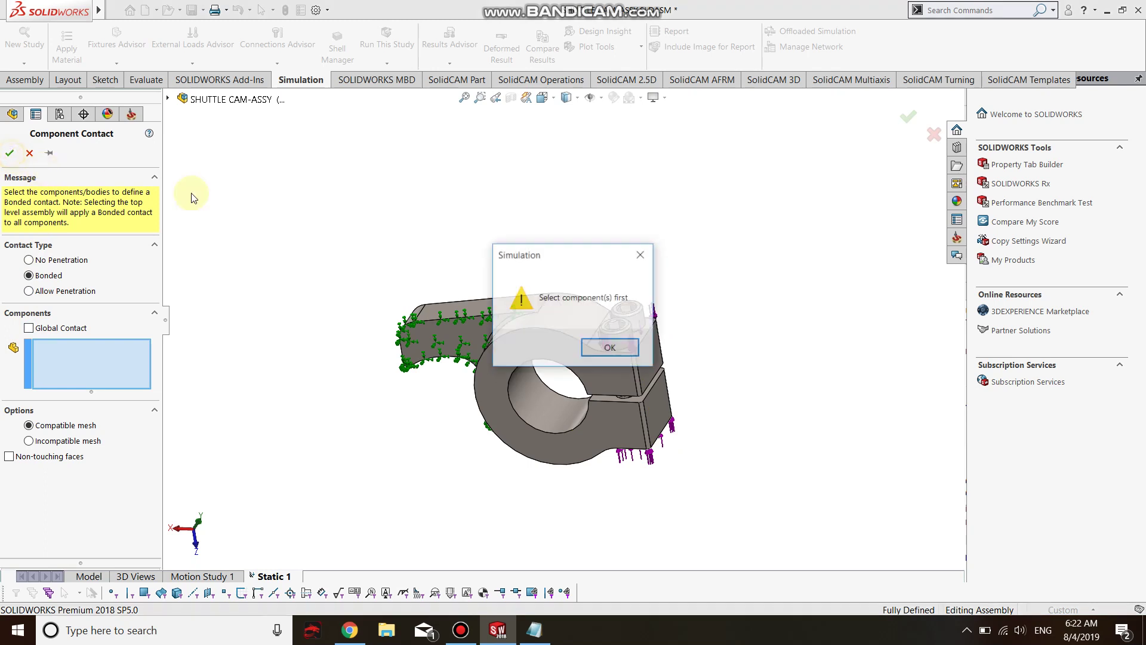
{"action": "left_click", "coordinate": [615, 347]}
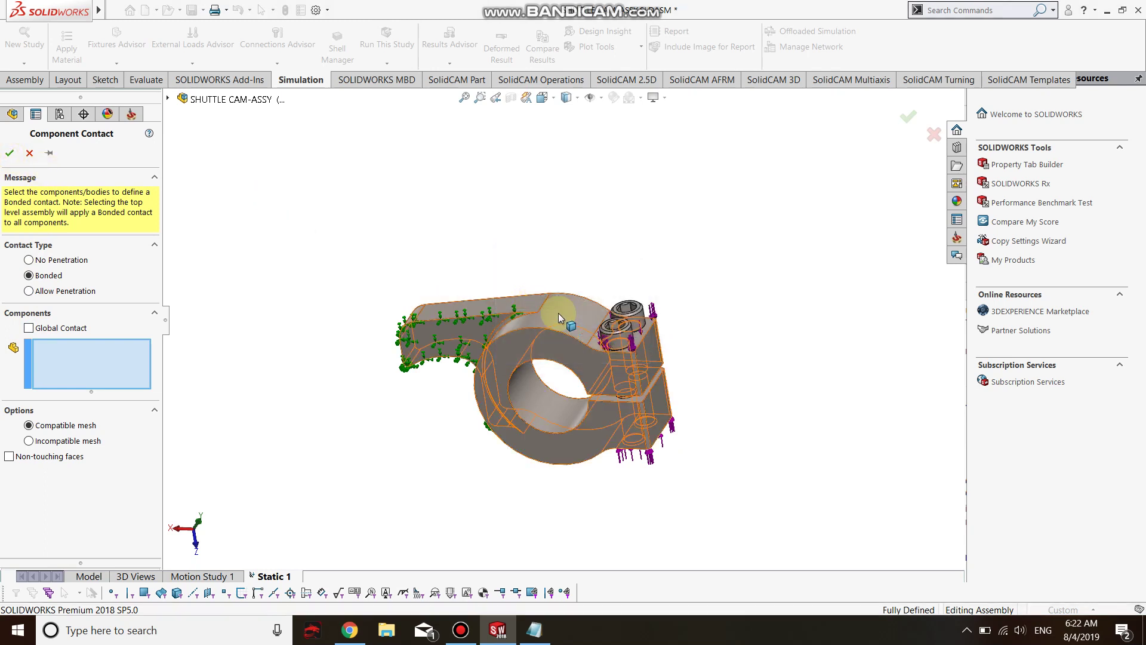
{"action": "left_click", "coordinate": [618, 316]}
{"action": "left_click", "coordinate": [624, 315]}
{"action": "left_click", "coordinate": [627, 316]}
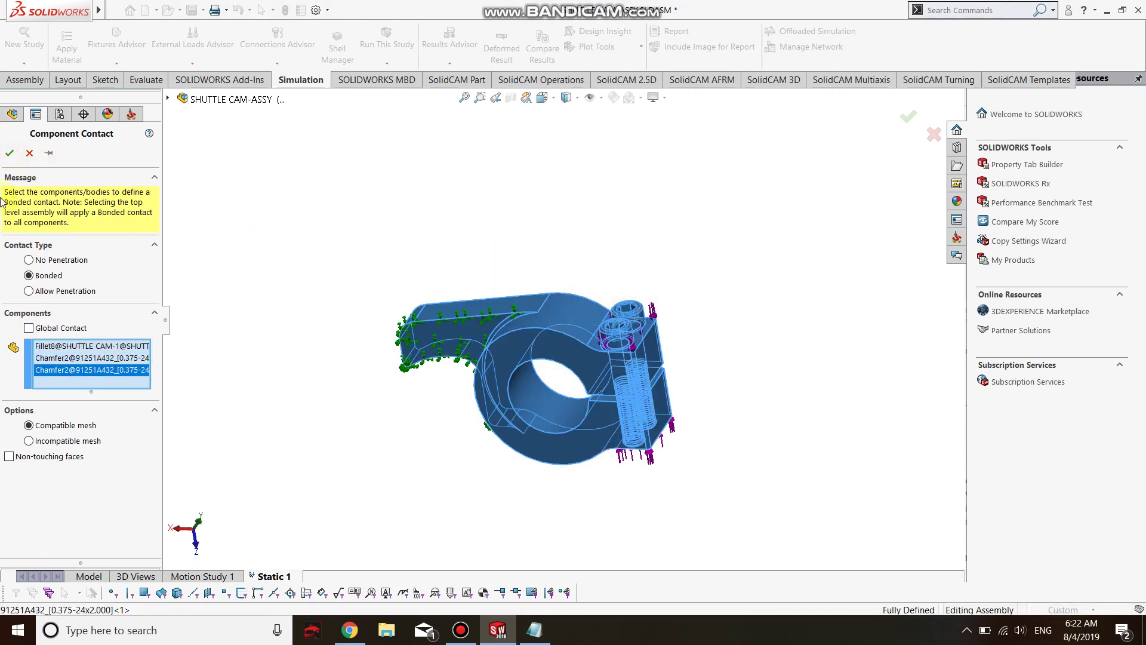
{"action": "left_click", "coordinate": [10, 153]}
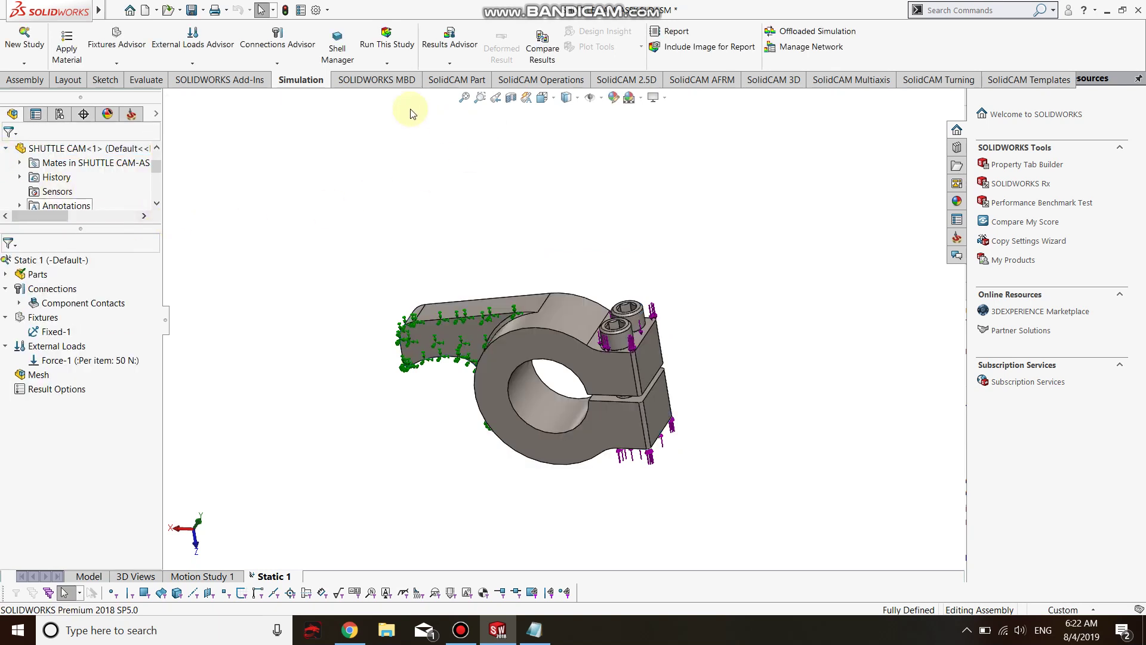
Step: Try to mesh the assembly at the default mesh density, agreeing to check for interfering bodies
{"action": "left_click", "coordinate": [387, 63]}
{"action": "left_click", "coordinate": [408, 95]}
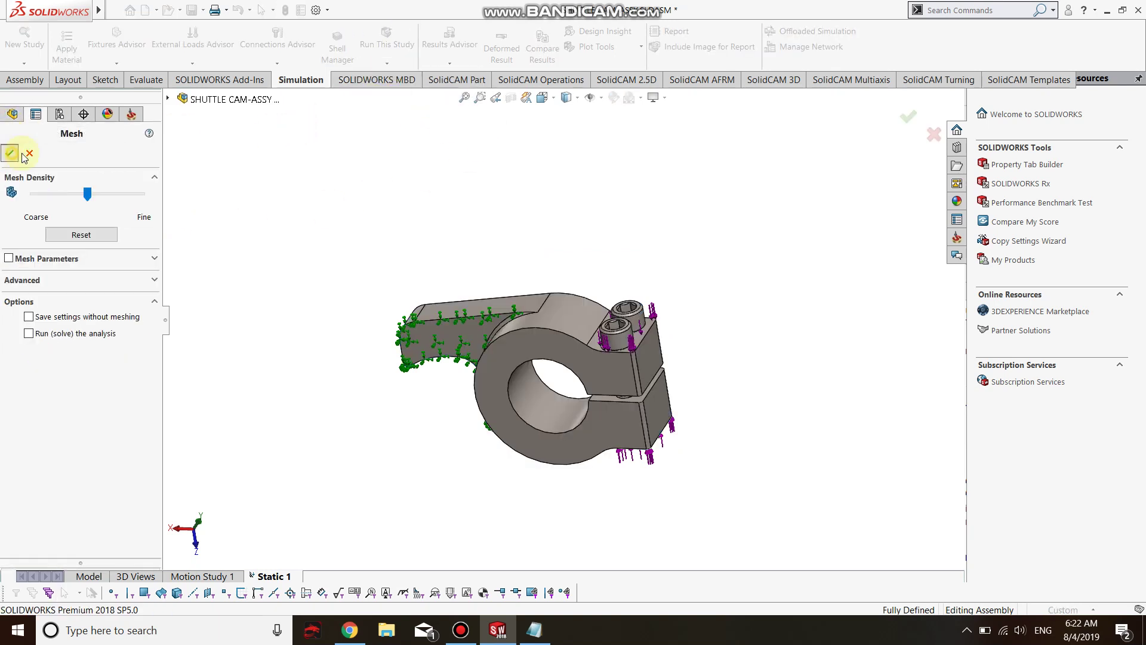
{"action": "left_click", "coordinate": [10, 154]}
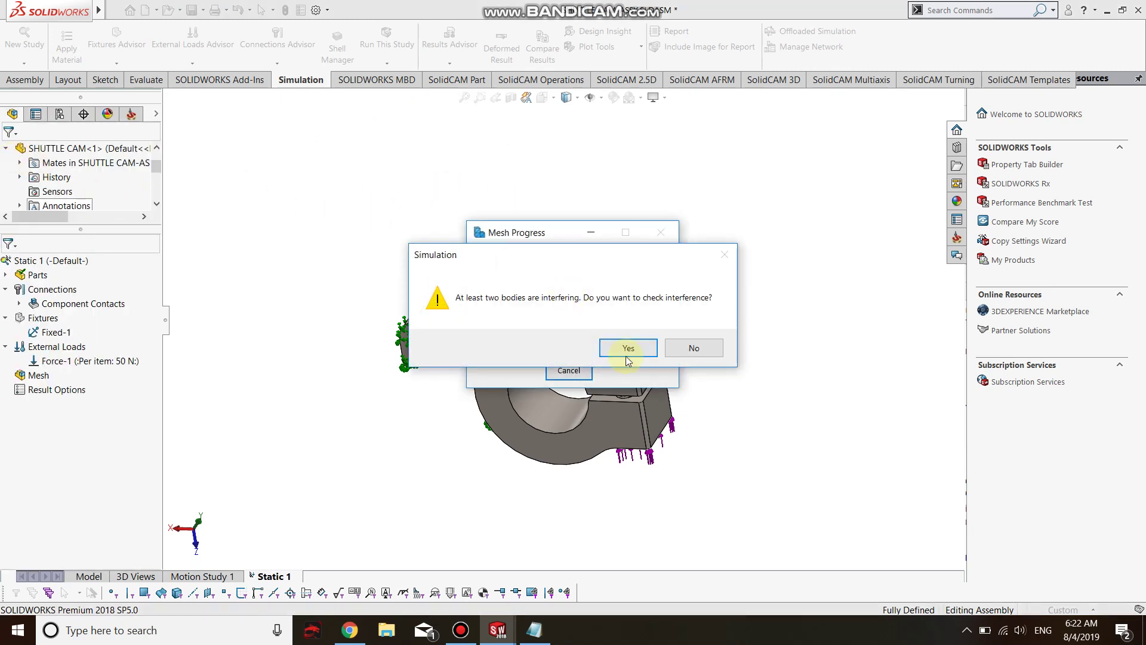
{"action": "left_click", "coordinate": [629, 349]}
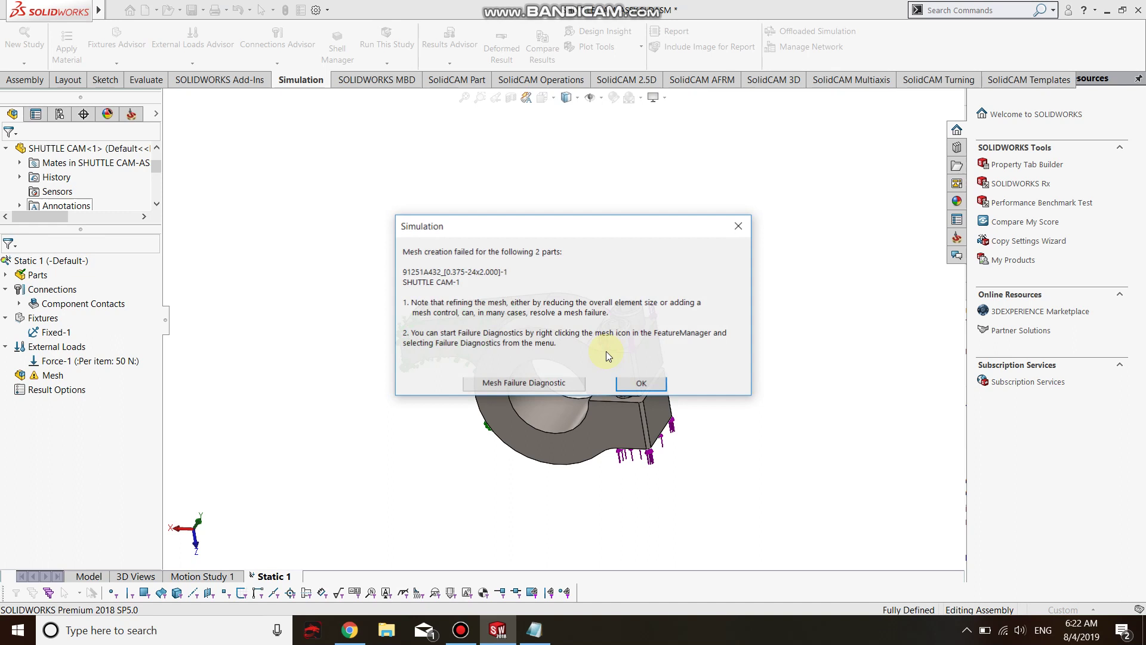
{"action": "left_click", "coordinate": [637, 381]}
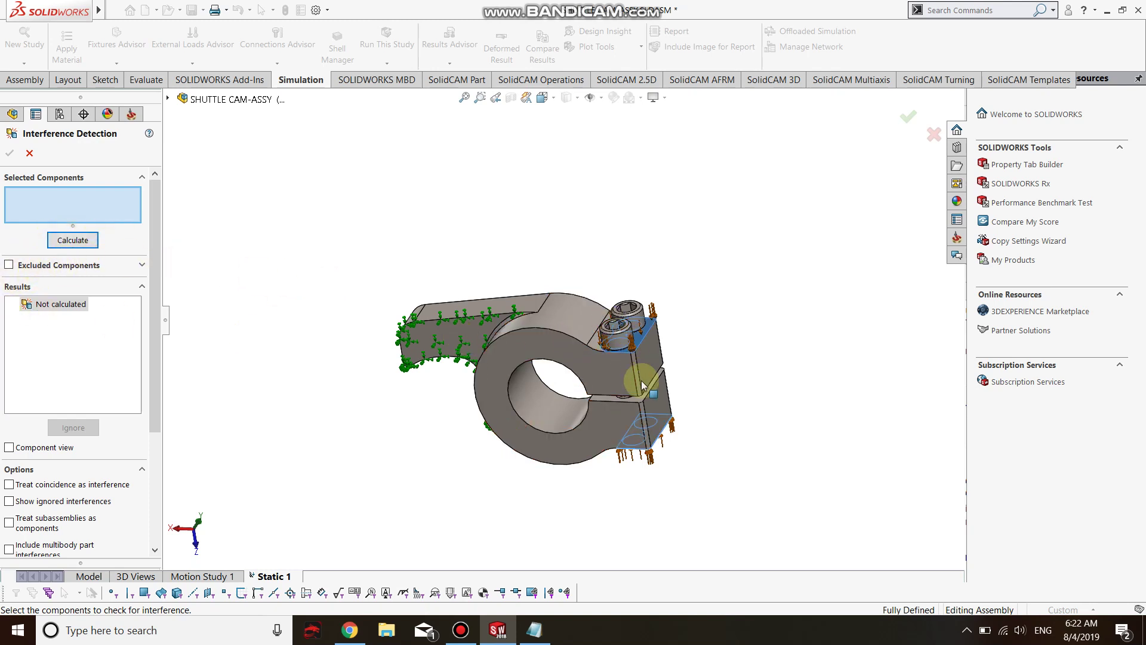
Step: Try to set up an interference check of the shuttle cam with component view on and coincidence treated as interference
{"action": "scroll", "coordinate": [643, 380], "scroll_direction": "down", "scroll_amount": 2}
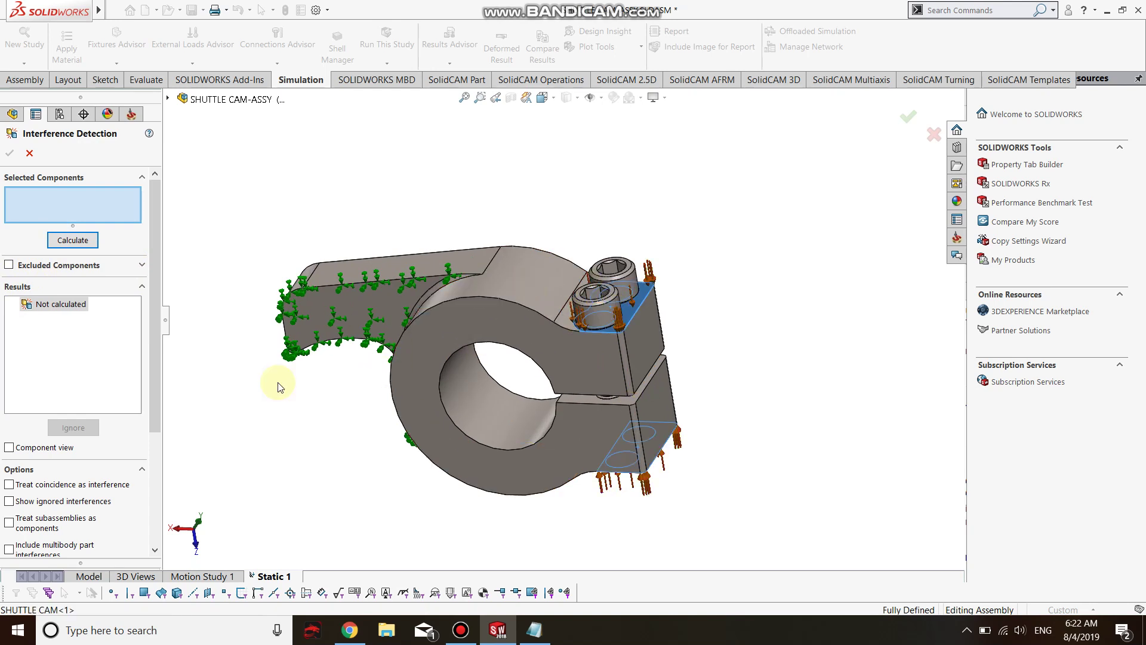
{"action": "left_click", "coordinate": [35, 267]}
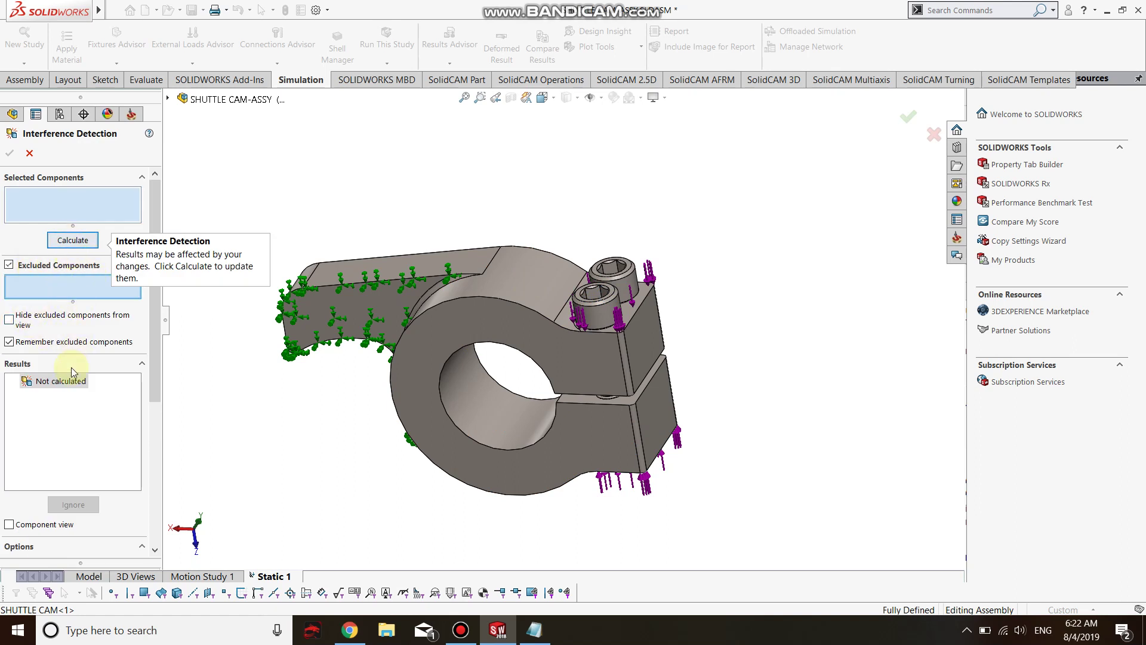
{"action": "left_click", "coordinate": [484, 278]}
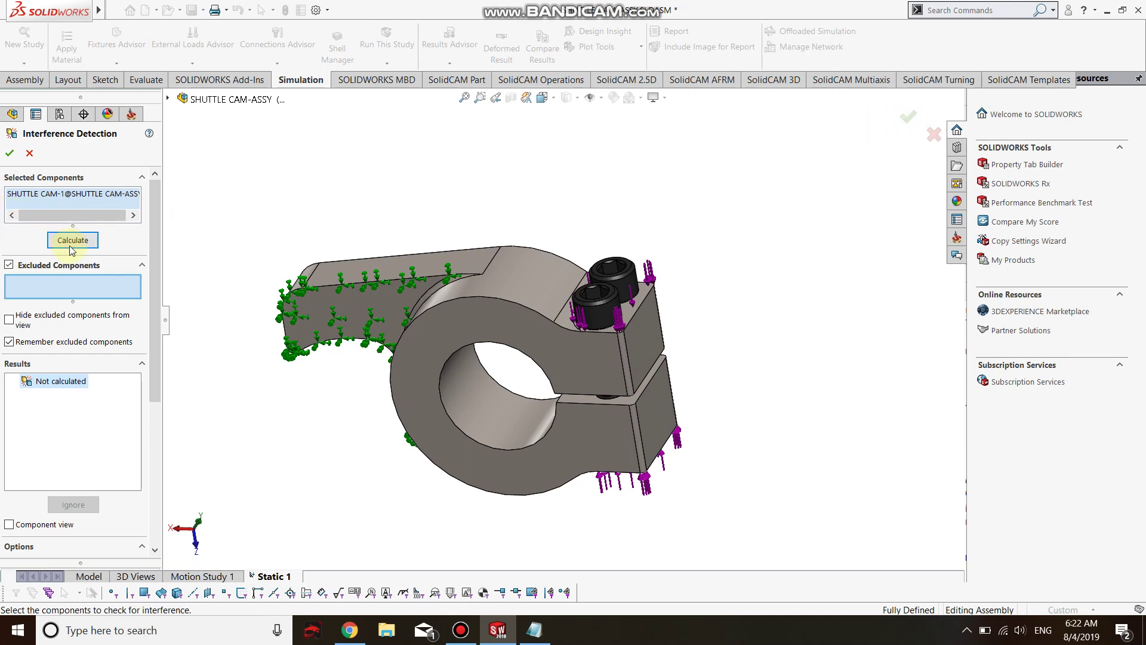
{"action": "left_click", "coordinate": [72, 193]}
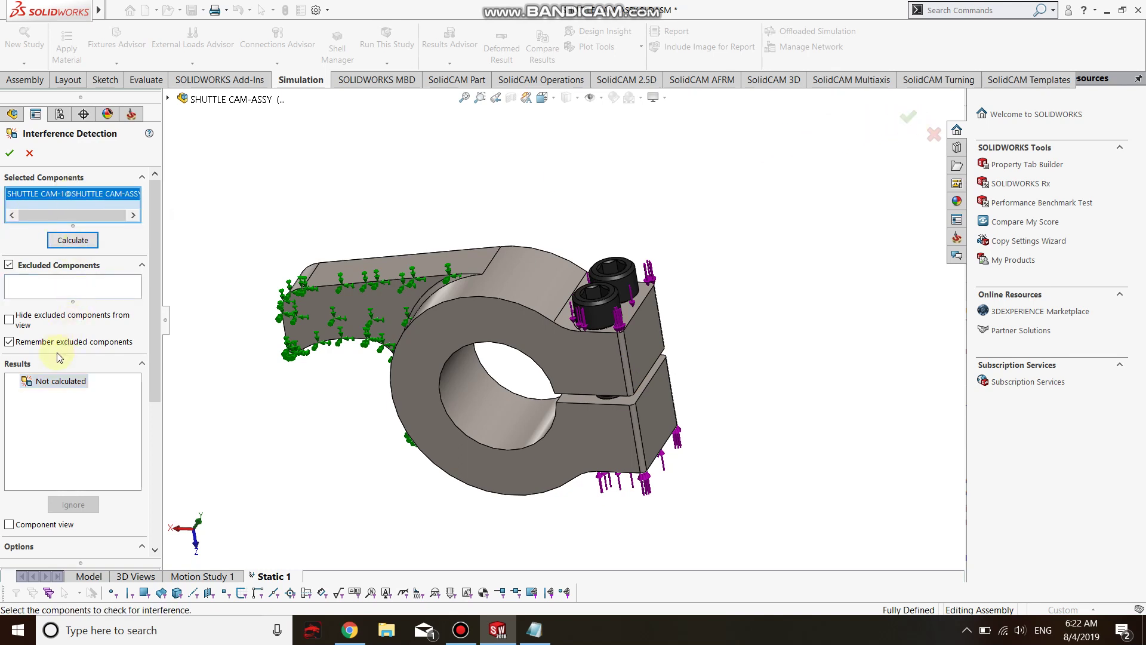
{"action": "left_click", "coordinate": [9, 524]}
{"action": "scroll", "coordinate": [26, 520], "scroll_direction": "down", "scroll_amount": 4}
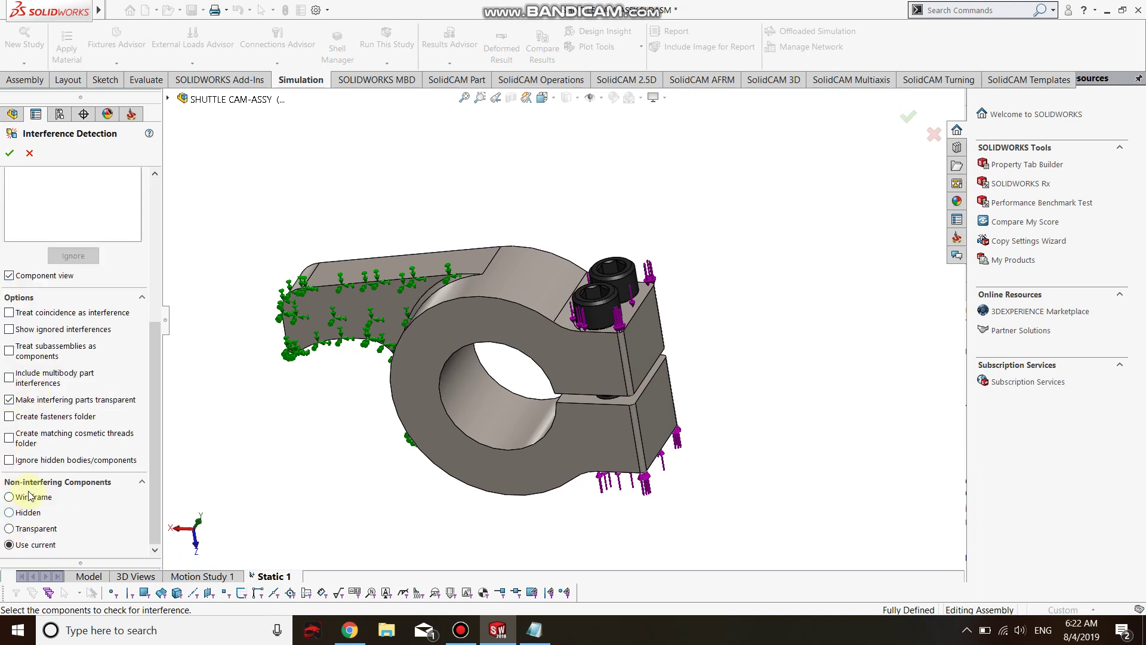
{"action": "left_click", "coordinate": [46, 316]}
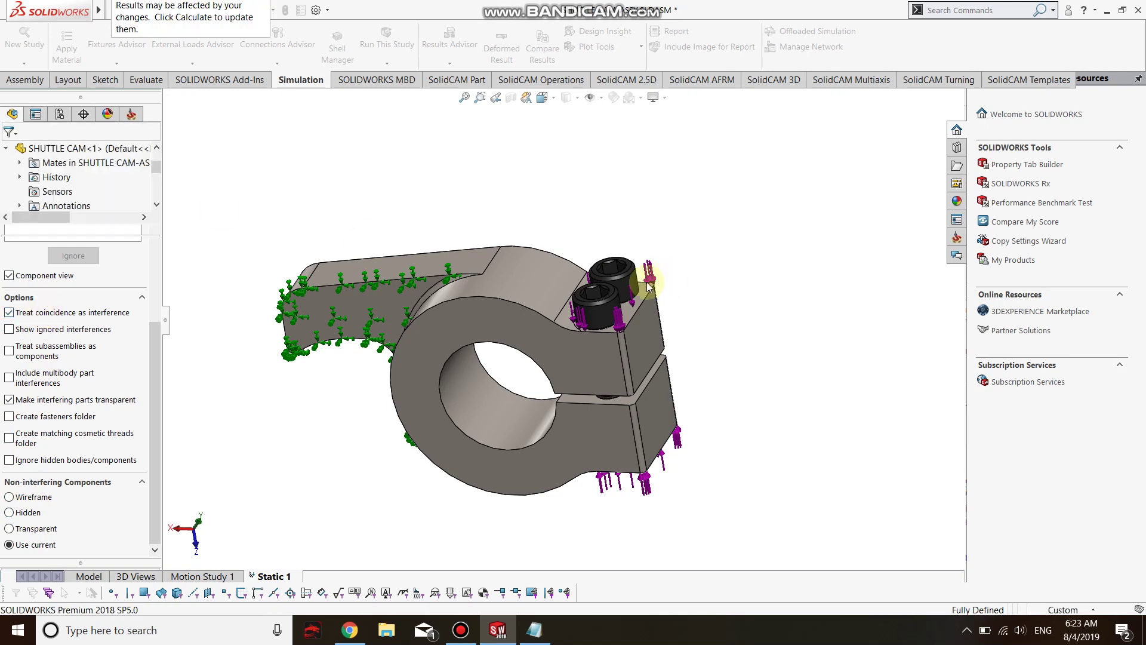
{"action": "key", "text": "Escape"}
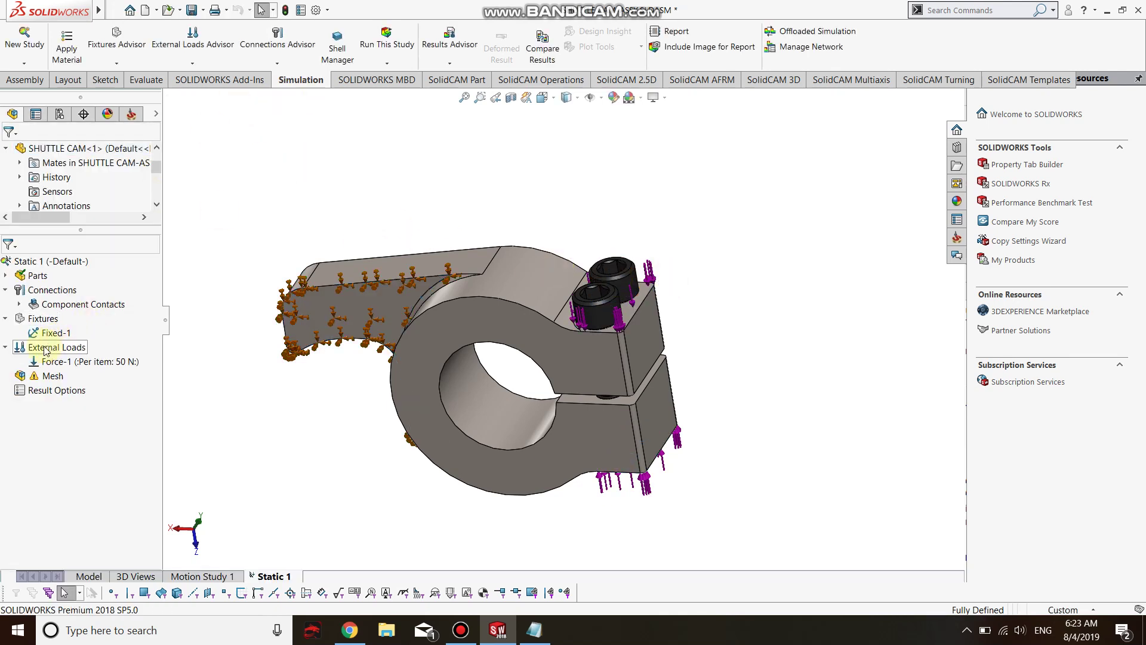
Step: Delete the Component Contacts folder from the study's connections
{"action": "right_click", "coordinate": [57, 305]}
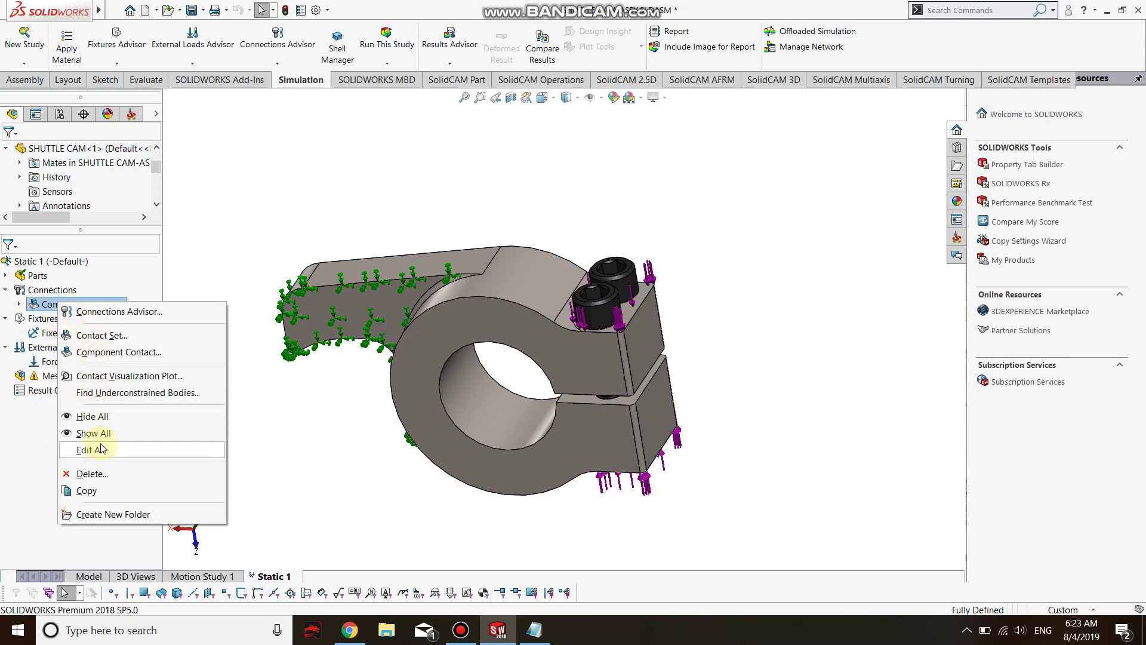
{"action": "left_click", "coordinate": [96, 474]}
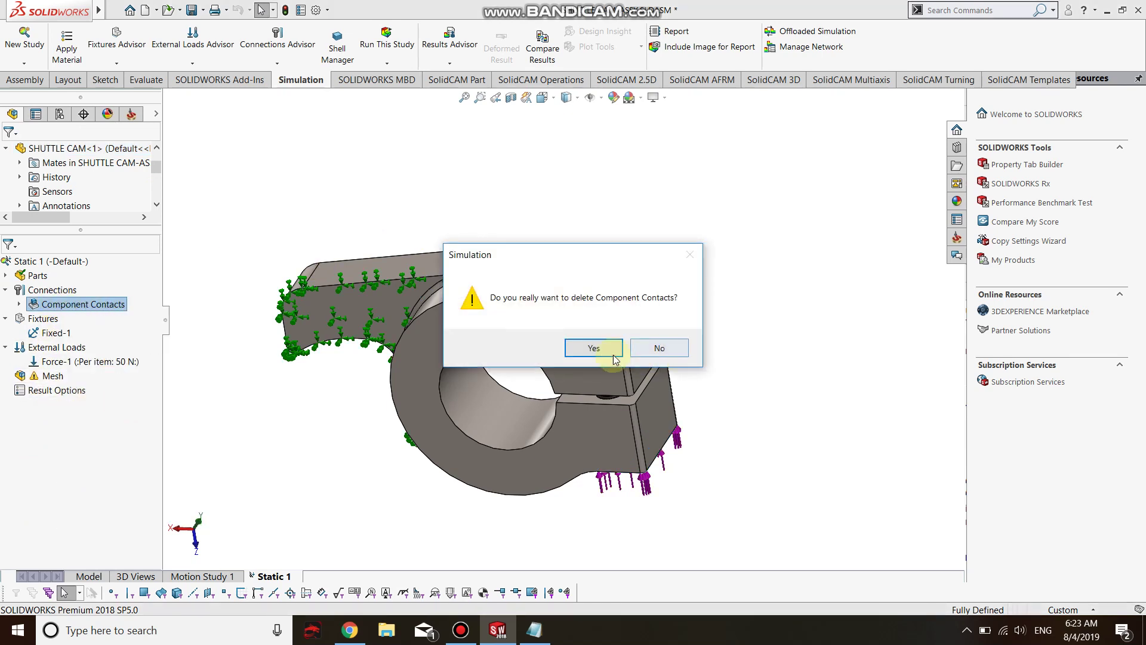
{"action": "left_click", "coordinate": [607, 356]}
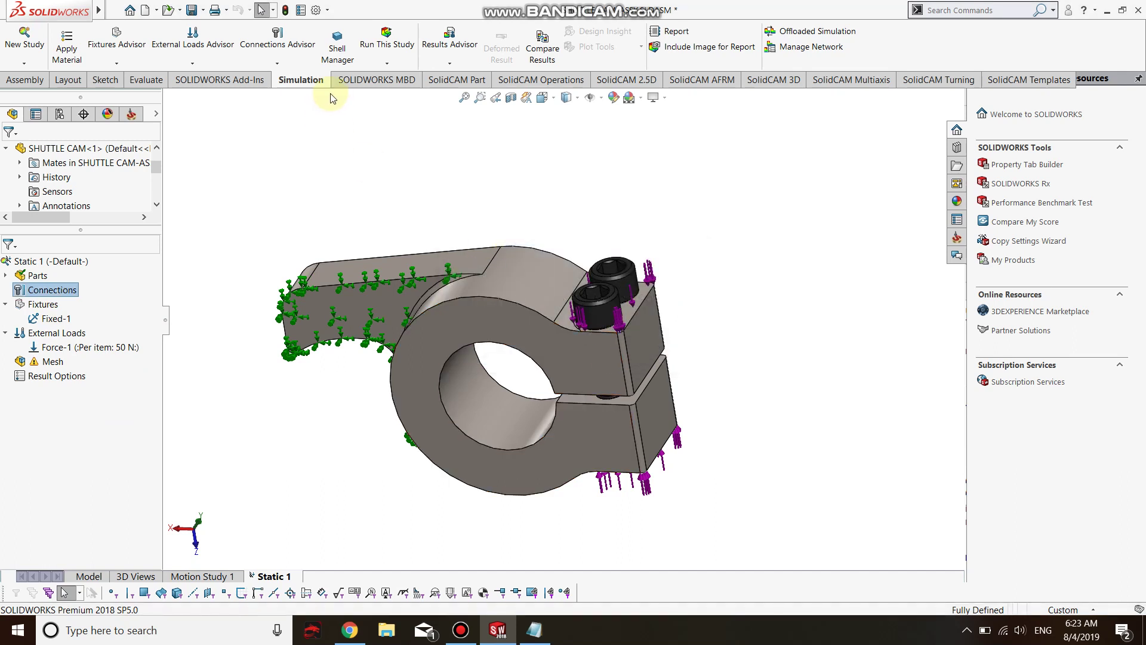
Step: Start a manual No Penetration contact set with both screws' thread faces and the upper clamp jaw's end face in the second selection set
{"action": "left_click", "coordinate": [277, 64]}
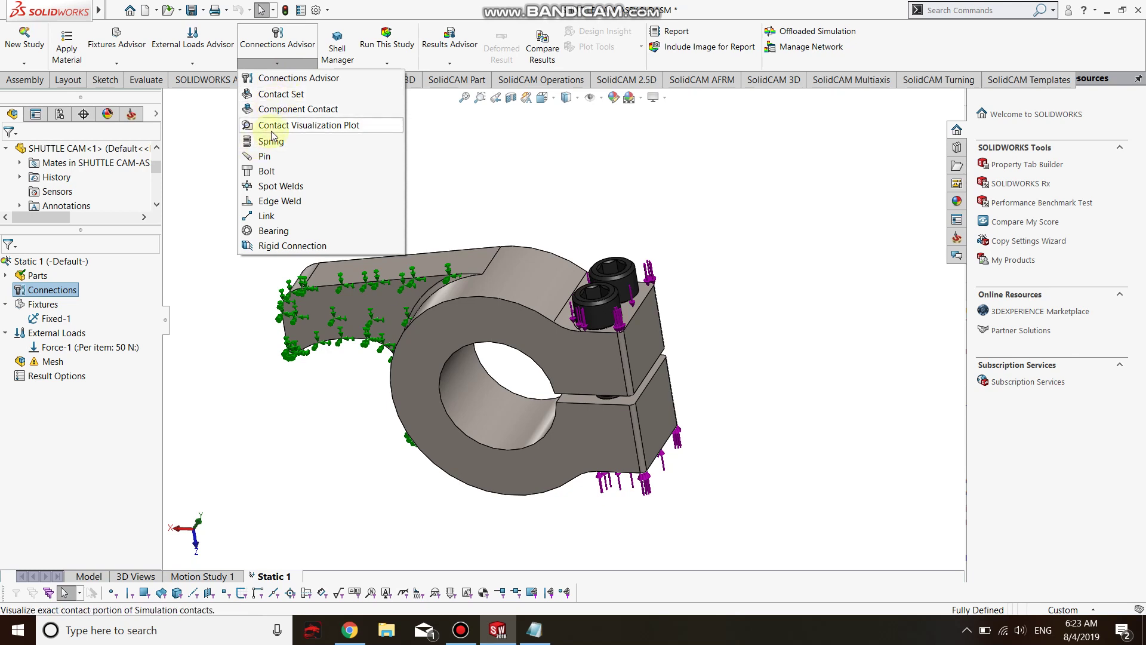
{"action": "left_click", "coordinate": [331, 95]}
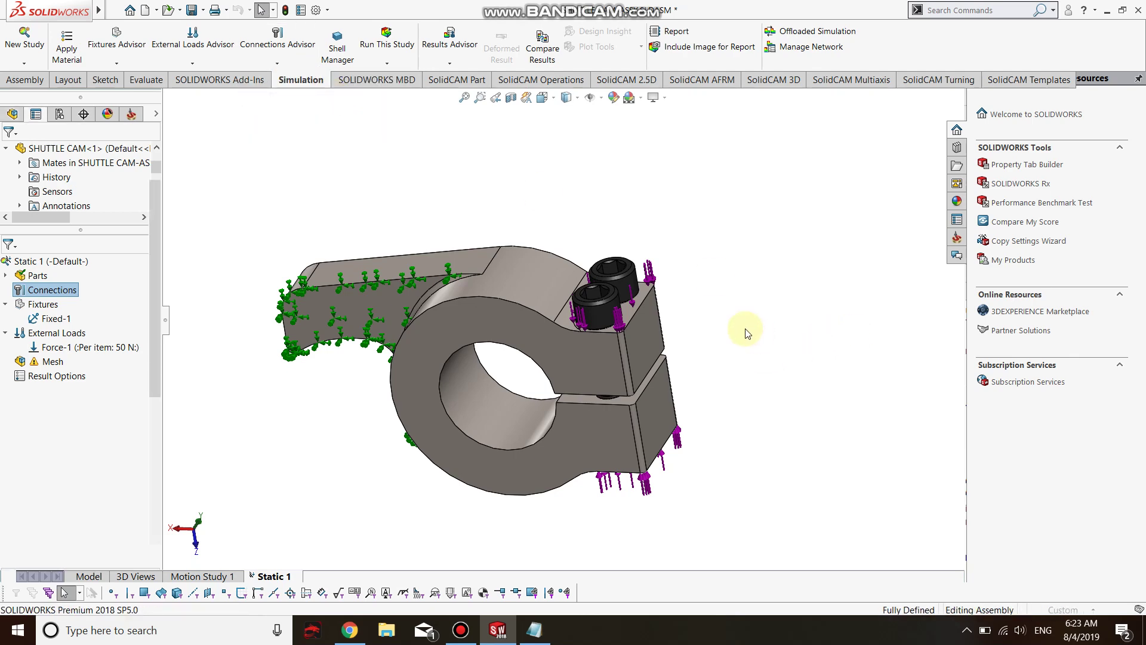
{"action": "middle_click_drag", "start_coordinate": [729, 317], "coordinate": [769, 238]}
{"action": "scroll", "coordinate": [669, 284], "scroll_direction": "down", "scroll_amount": 5}
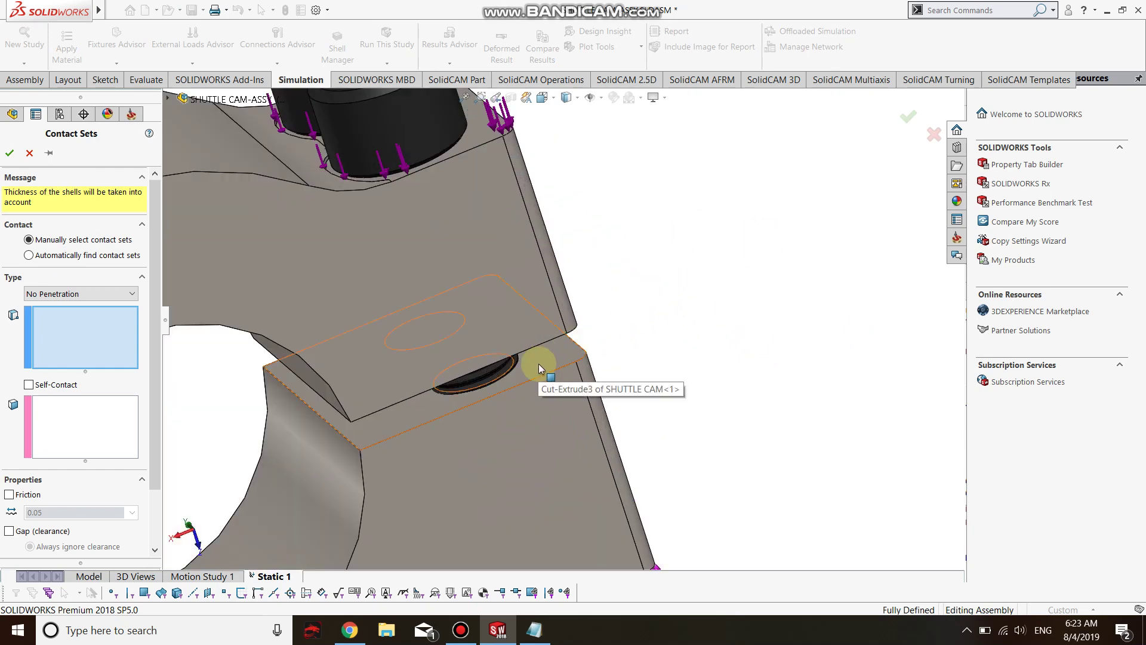
{"action": "left_click", "coordinate": [539, 364]}
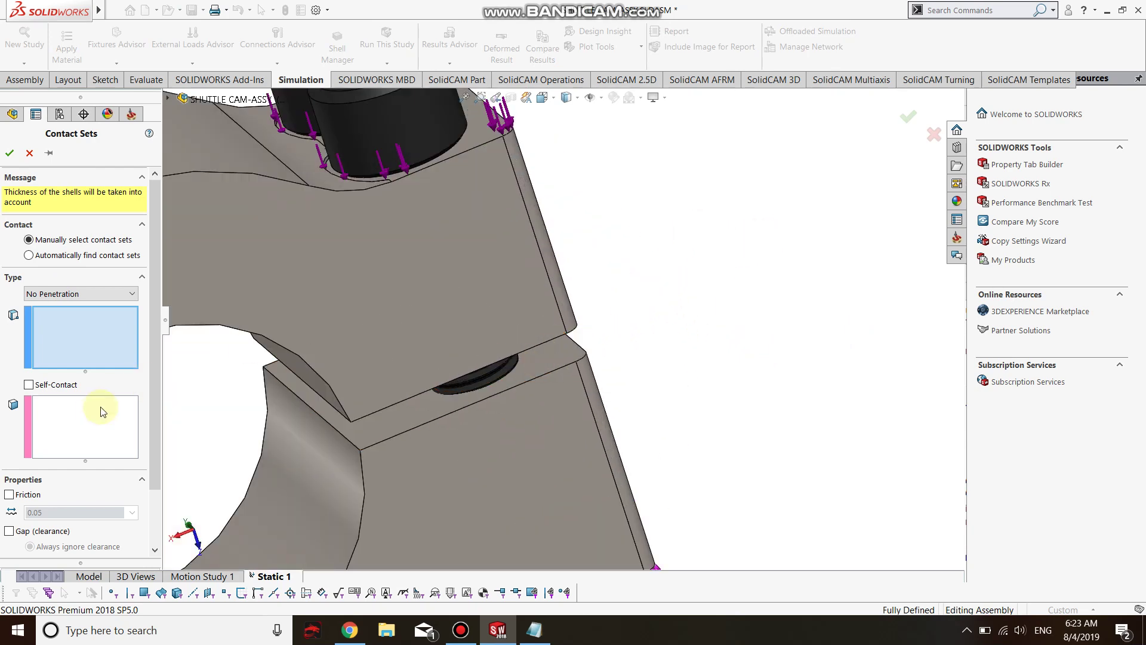
{"action": "left_click", "coordinate": [496, 367]}
{"action": "middle_click_drag", "start_coordinate": [751, 322], "coordinate": [686, 289]}
{"action": "left_click", "coordinate": [746, 281]}
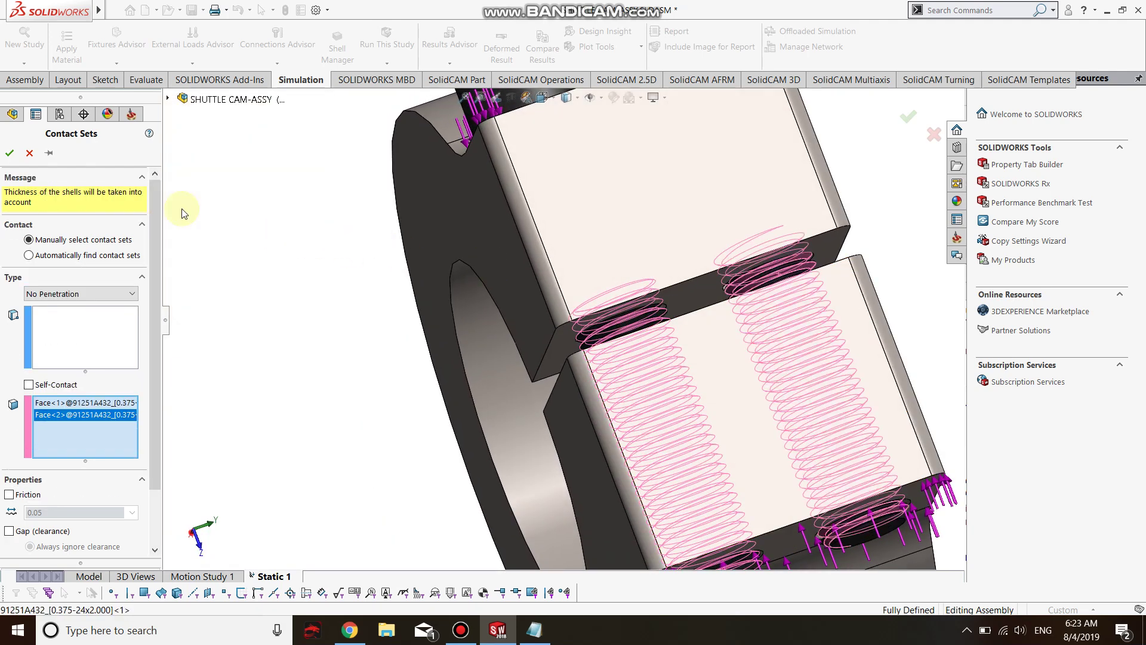
{"action": "left_click", "coordinate": [8, 154]}
{"action": "left_click", "coordinate": [610, 350]}
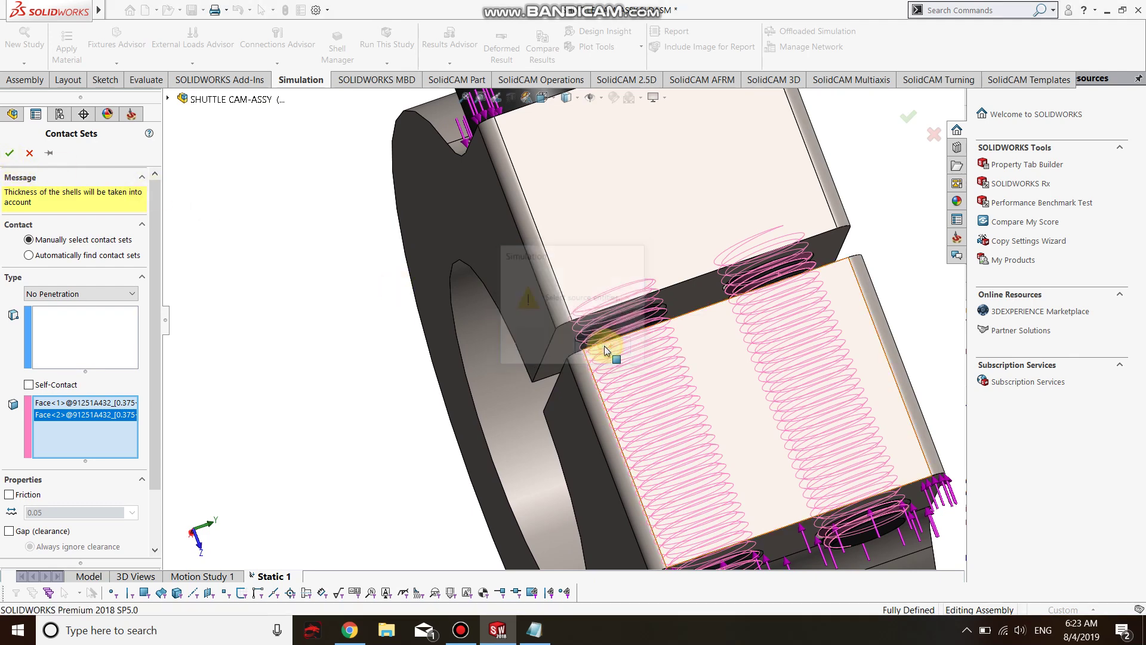
{"action": "left_click", "coordinate": [592, 252]}
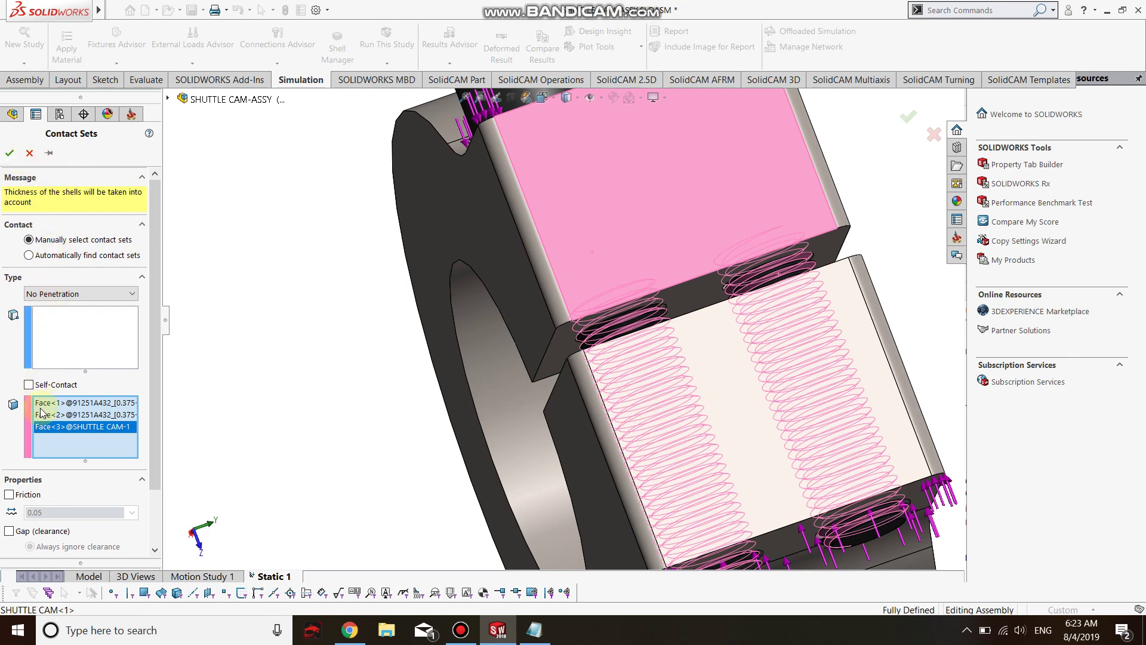
Step: Add the shuttle cam's bore face as the contact set's first selection set and create the contact set
{"action": "left_click", "coordinate": [49, 325]}
{"action": "middle_click_drag", "start_coordinate": [572, 272], "coordinate": [812, 295]}
{"action": "left_click", "coordinate": [489, 265]}
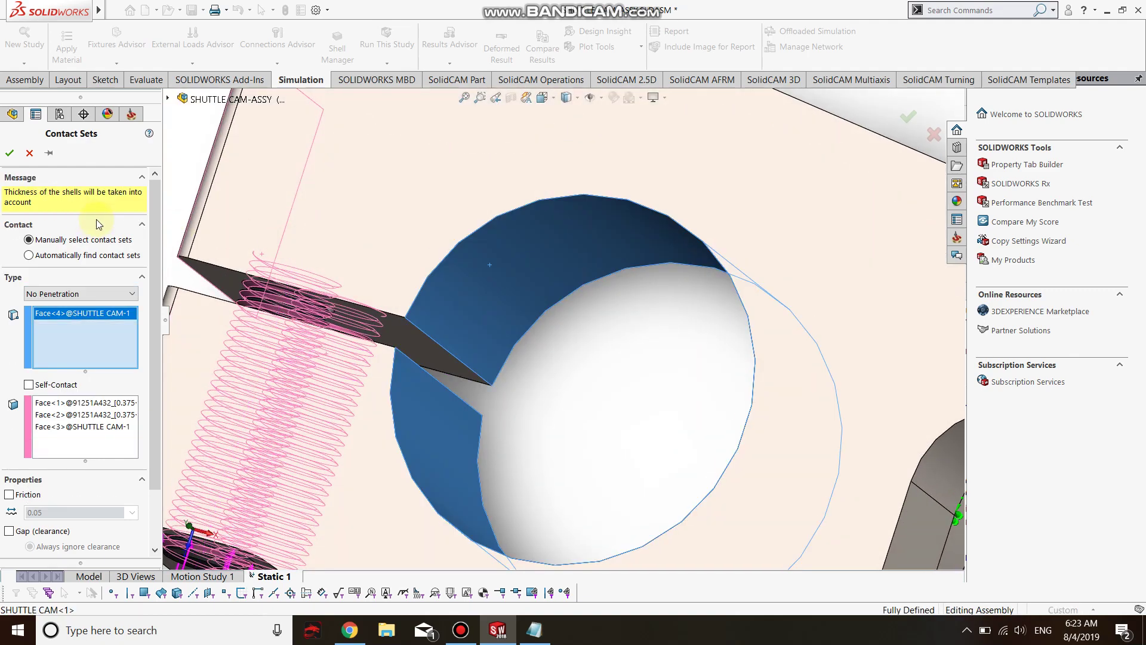
{"action": "left_click", "coordinate": [9, 153]}
{"action": "key", "text": "f"}
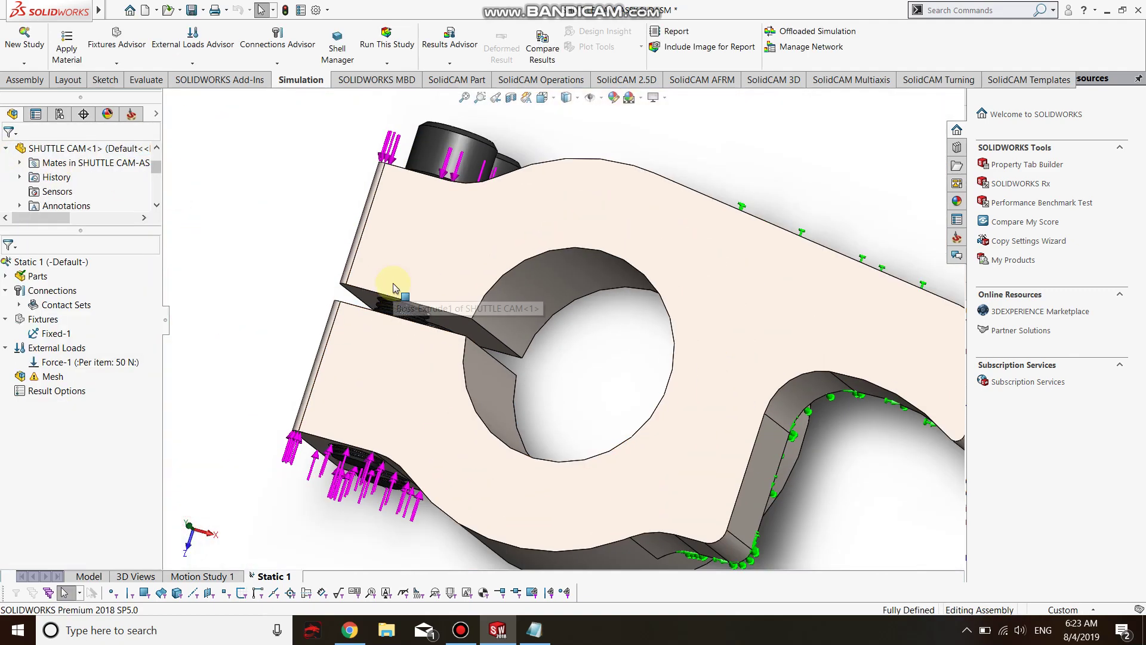
{"action": "middle_click_drag", "start_coordinate": [735, 428], "coordinate": [442, 314]}
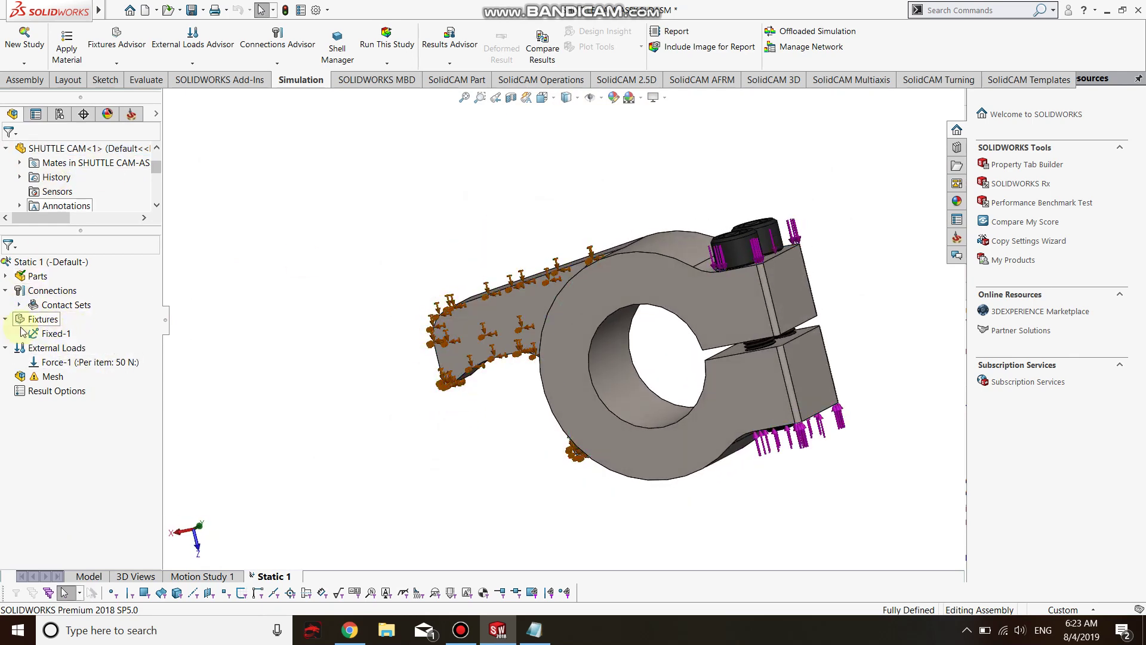
{"action": "left_click", "coordinate": [51, 335]}
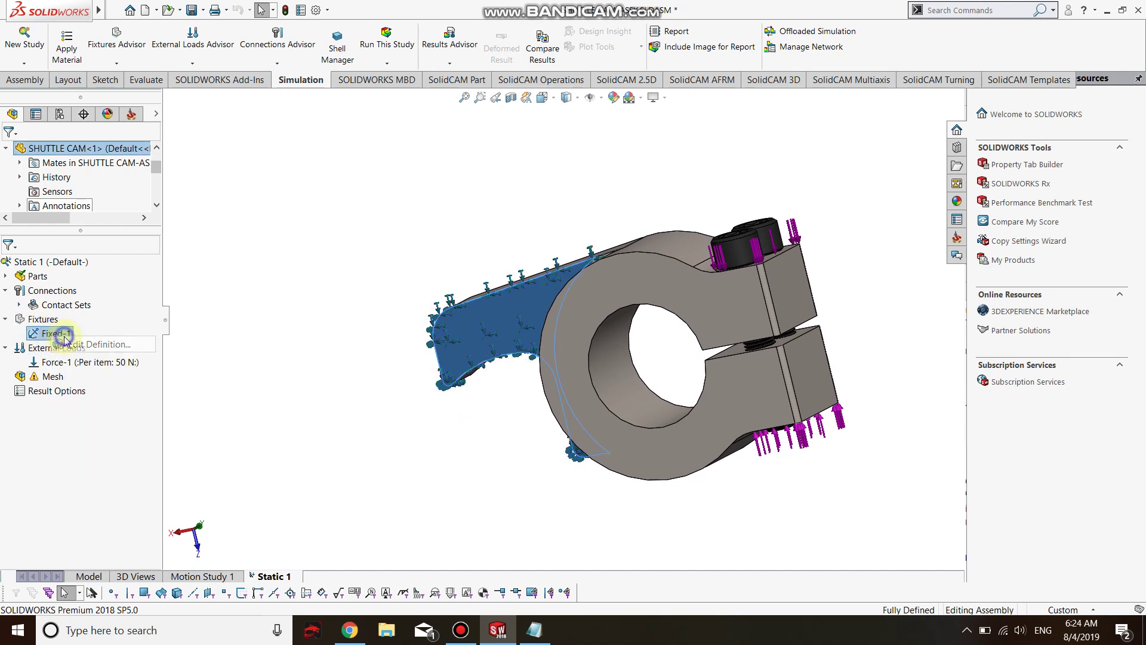
{"action": "left_click", "coordinate": [68, 351]}
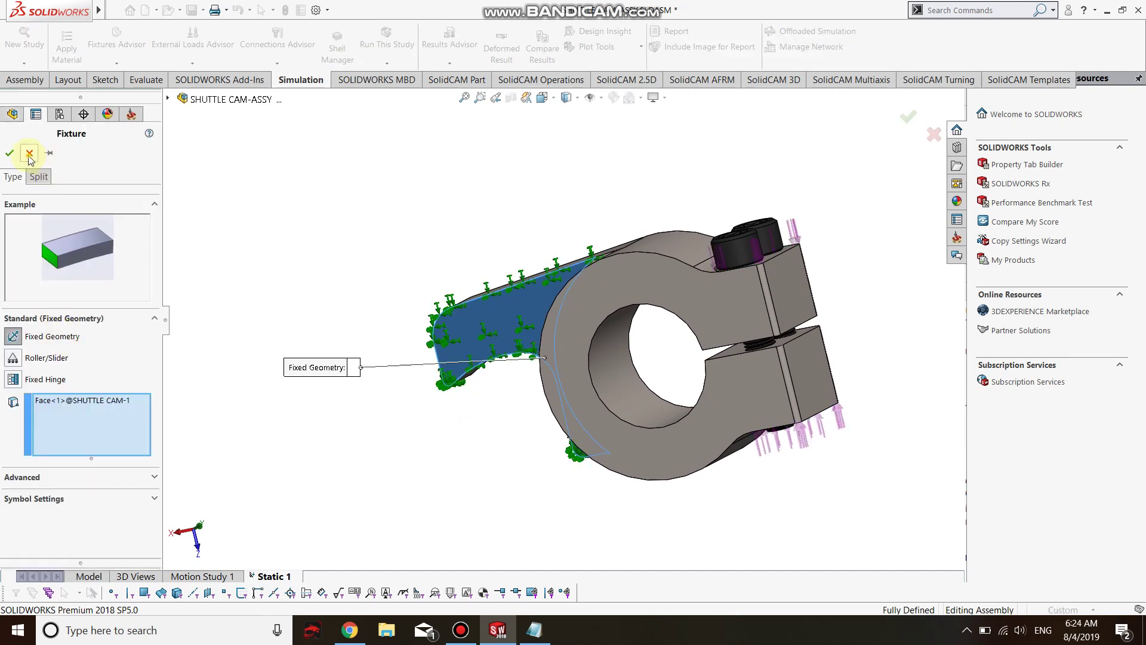
{"action": "left_click", "coordinate": [29, 153]}
Step: Delete the Fixed-1 fixture on the shuttle cam's arm from the study
{"action": "left_click", "coordinate": [58, 335]}
{"action": "right_click", "coordinate": [58, 336]}
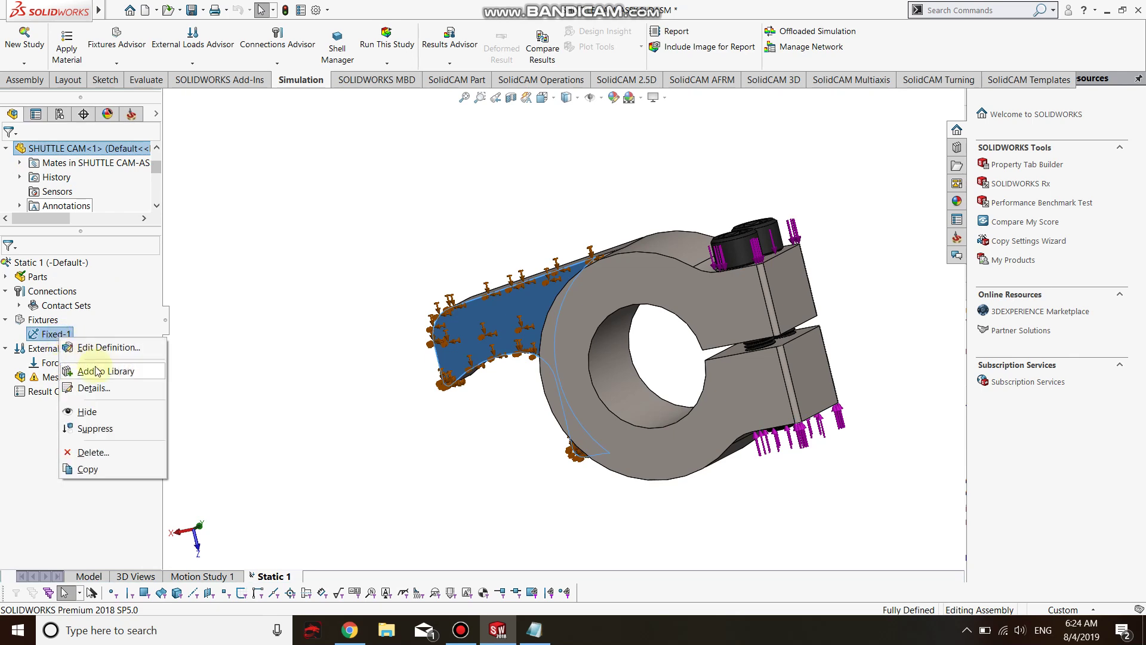
{"action": "left_click", "coordinate": [109, 452]}
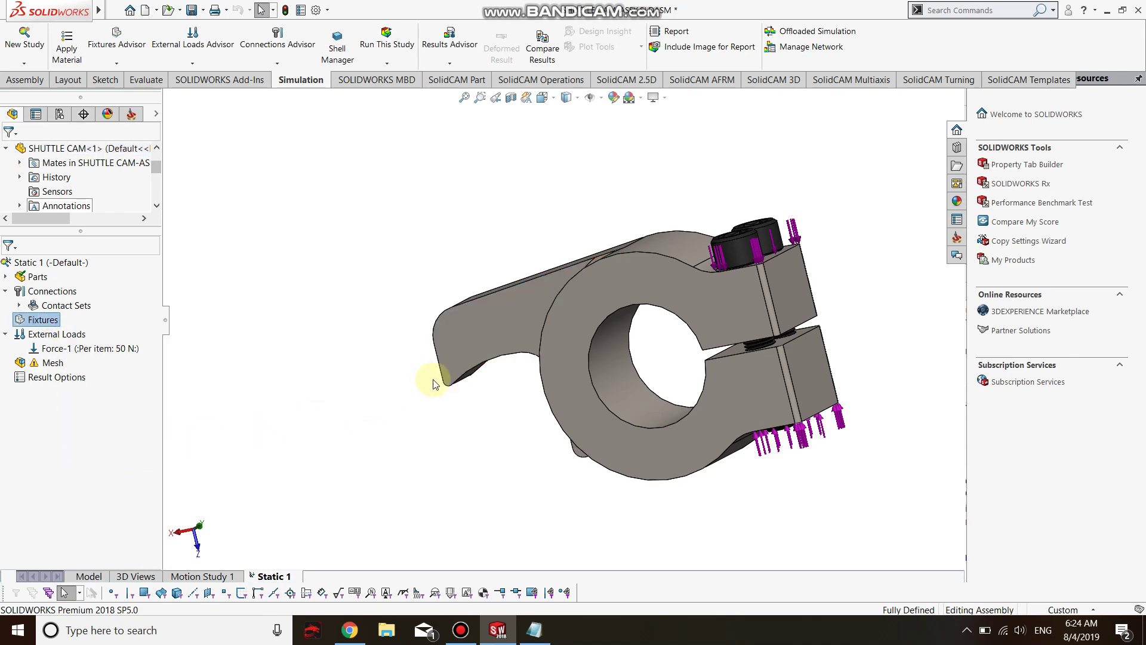
Step: Apply a Fixed Geometry fixture to the outer cylindrical face of the shuttle cam's ring
{"action": "middle_click_drag", "start_coordinate": [410, 418], "coordinate": [371, 388]}
{"action": "left_click", "coordinate": [116, 57]}
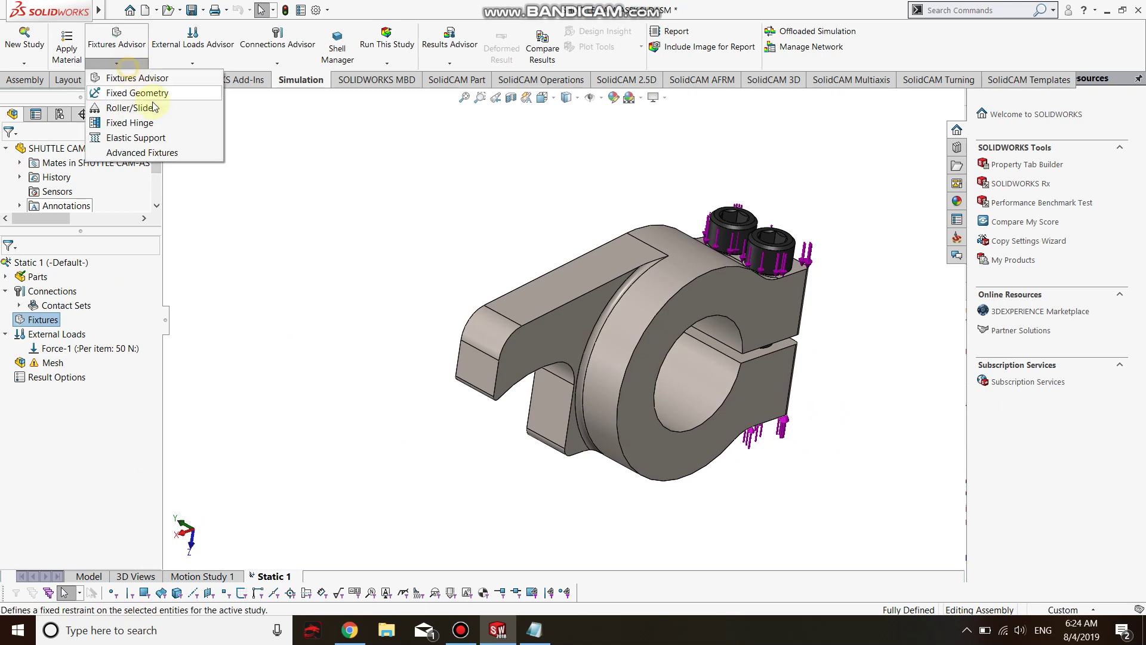
{"action": "left_click", "coordinate": [122, 108]}
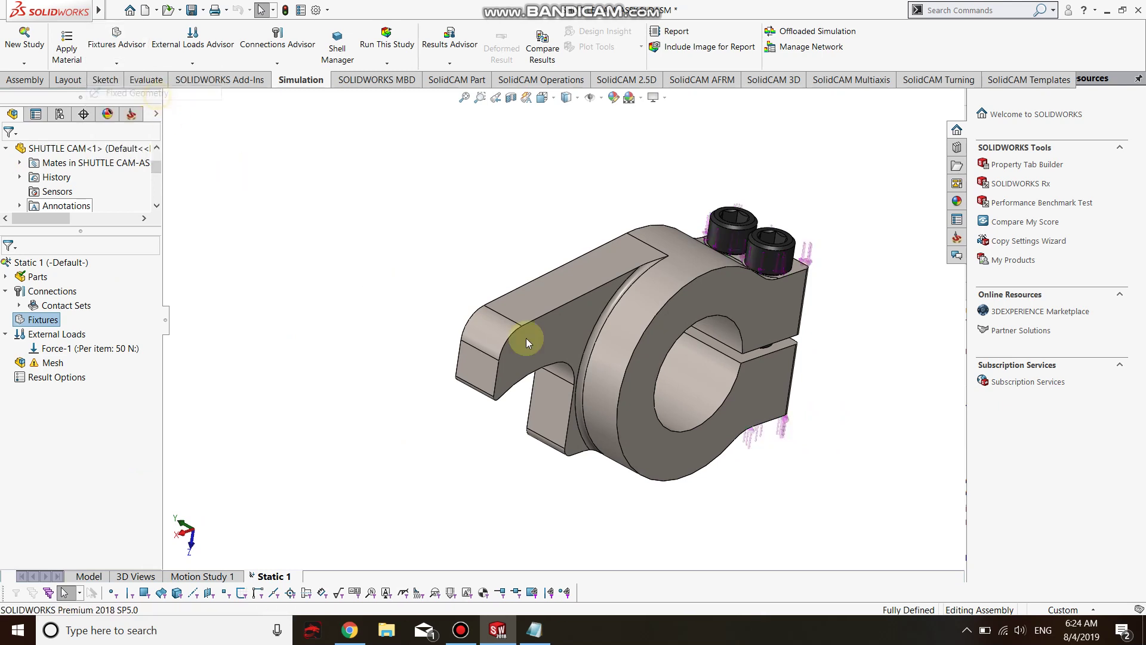
{"action": "left_click", "coordinate": [671, 281]}
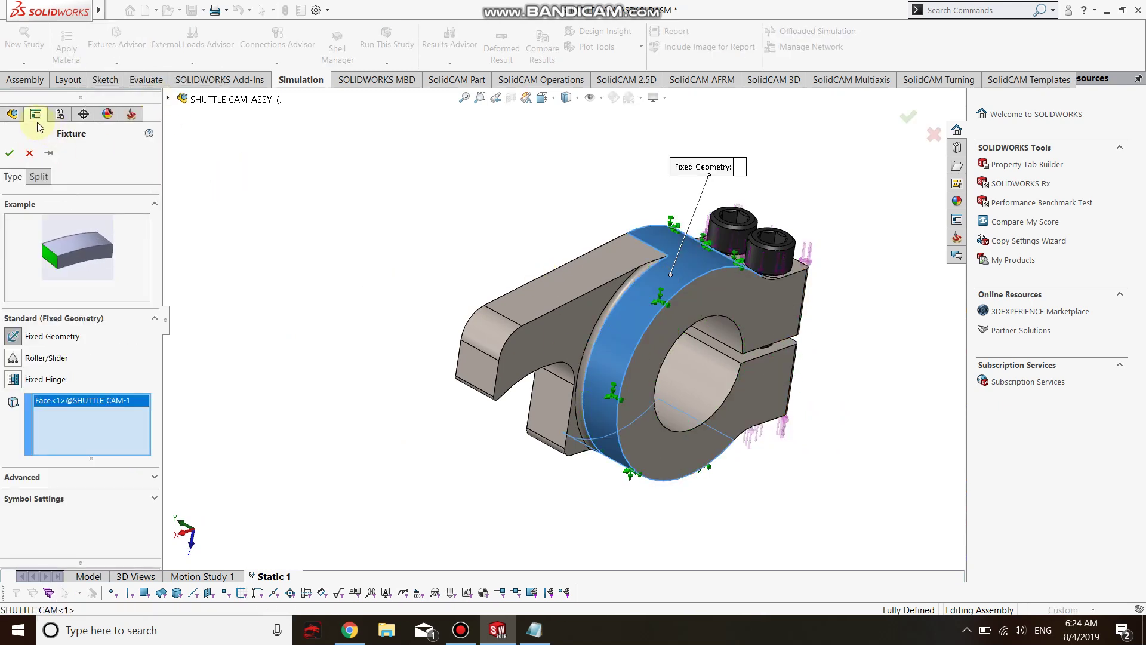
{"action": "left_click", "coordinate": [10, 153]}
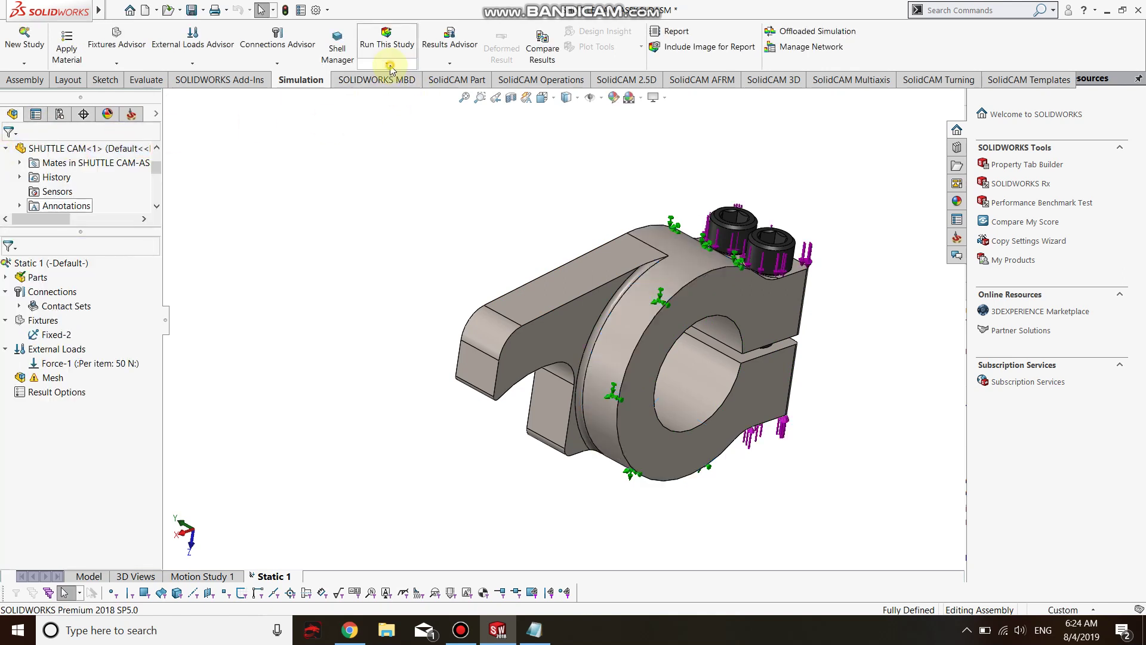
Step: Mesh the assembly at the default mesh density and run the static study
{"action": "left_click", "coordinate": [386, 62]}
{"action": "left_click", "coordinate": [391, 96]}
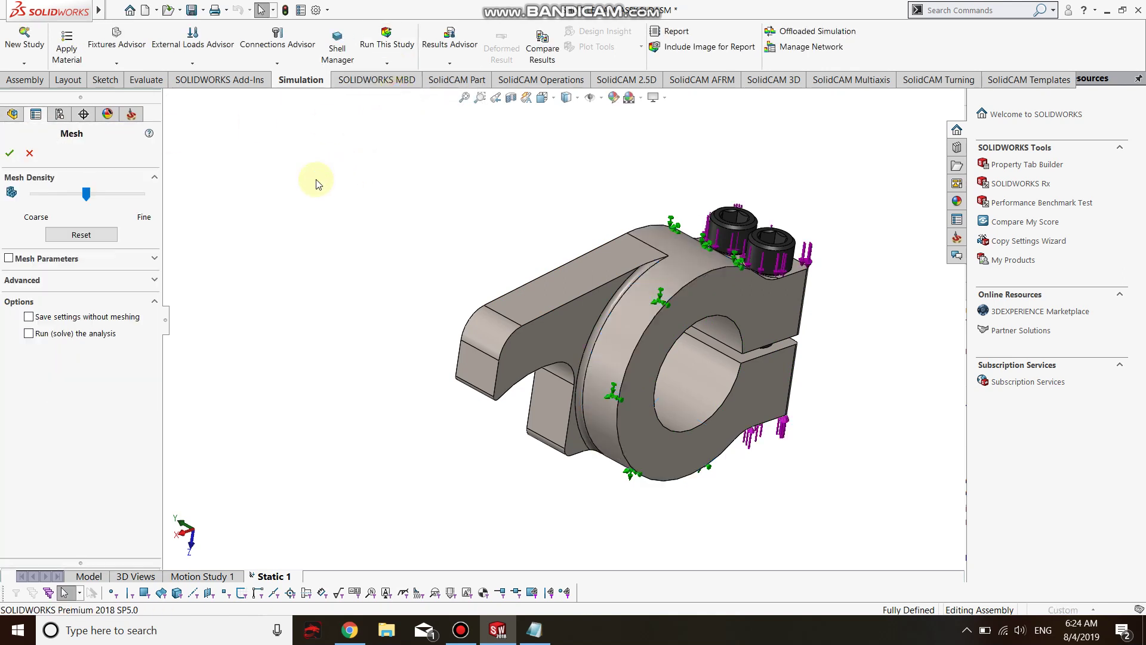
{"action": "left_click", "coordinate": [10, 154]}
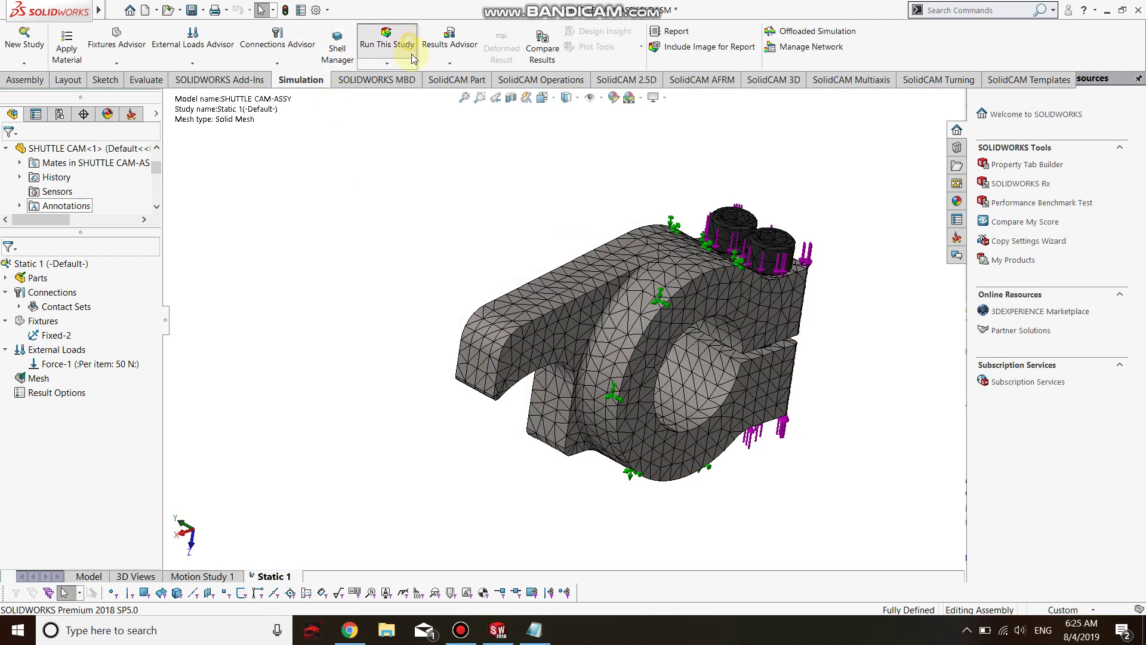
{"action": "left_click", "coordinate": [412, 53]}
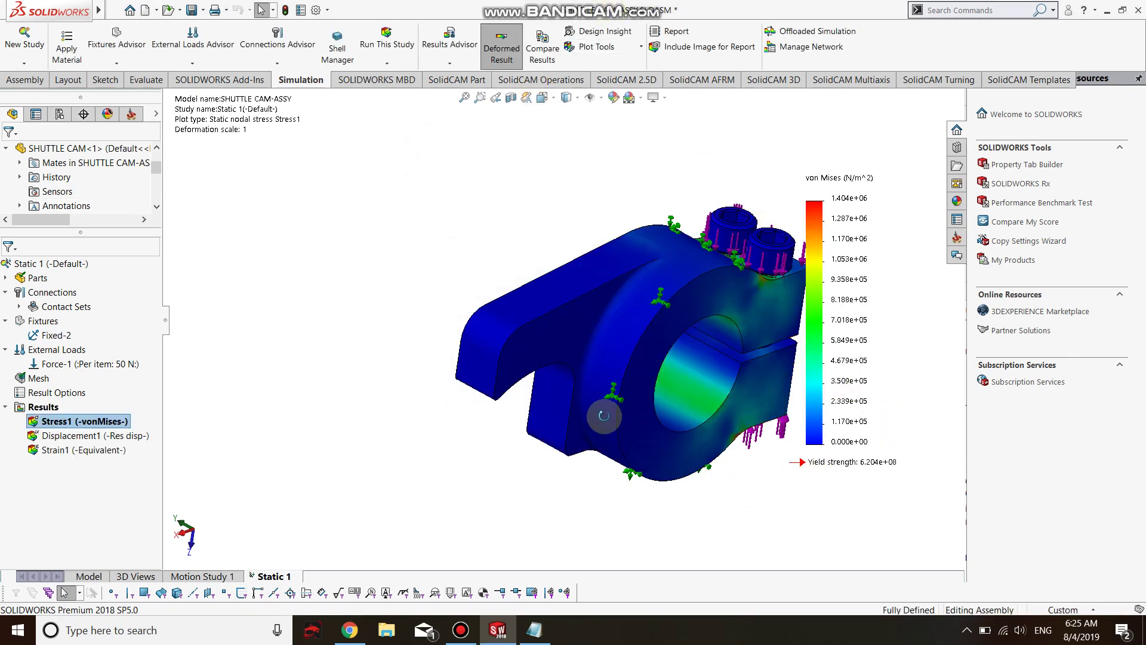
Step: Examine the von Mises stress, resultant displacement and equivalent strain plots around the clamp jaws
{"action": "middle_click_drag", "start_coordinate": [604, 416], "coordinate": [375, 460]}
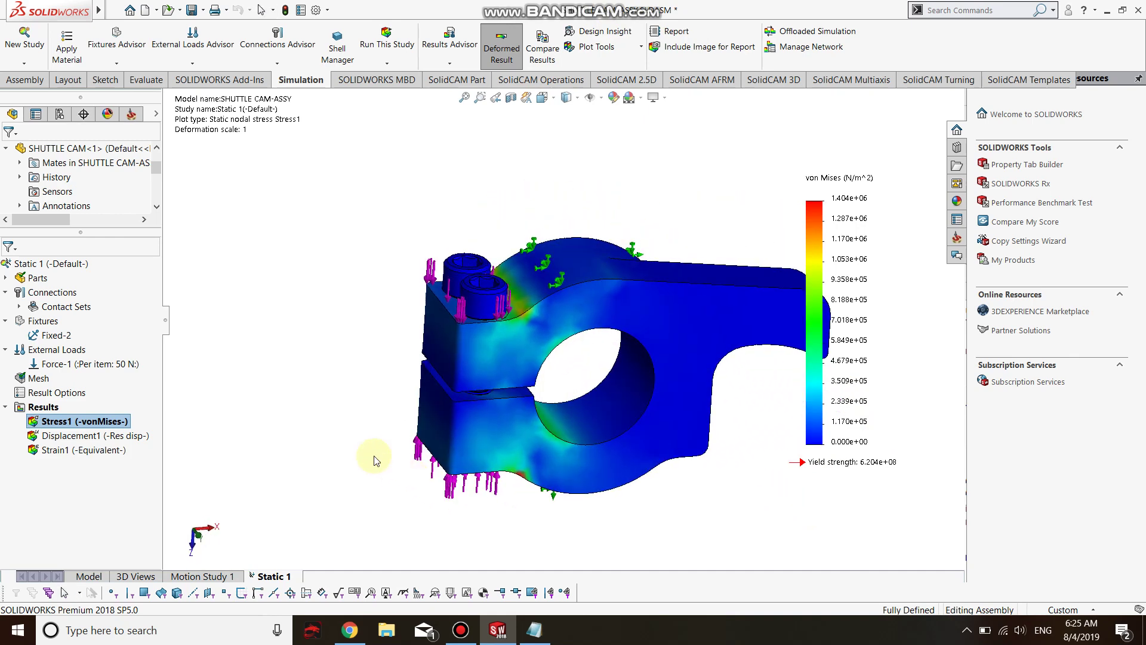
{"action": "double_click", "coordinate": [107, 437]}
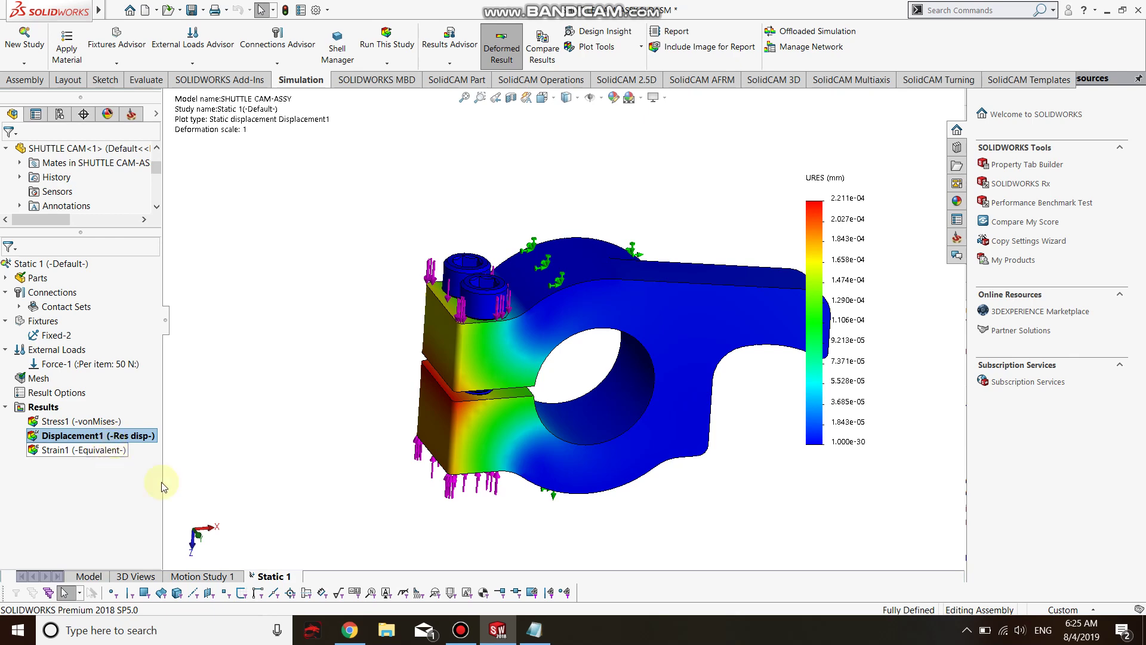
{"action": "scroll", "coordinate": [425, 459], "scroll_direction": "down", "scroll_amount": 2}
{"action": "scroll", "coordinate": [425, 458], "scroll_direction": "down", "scroll_amount": 2}
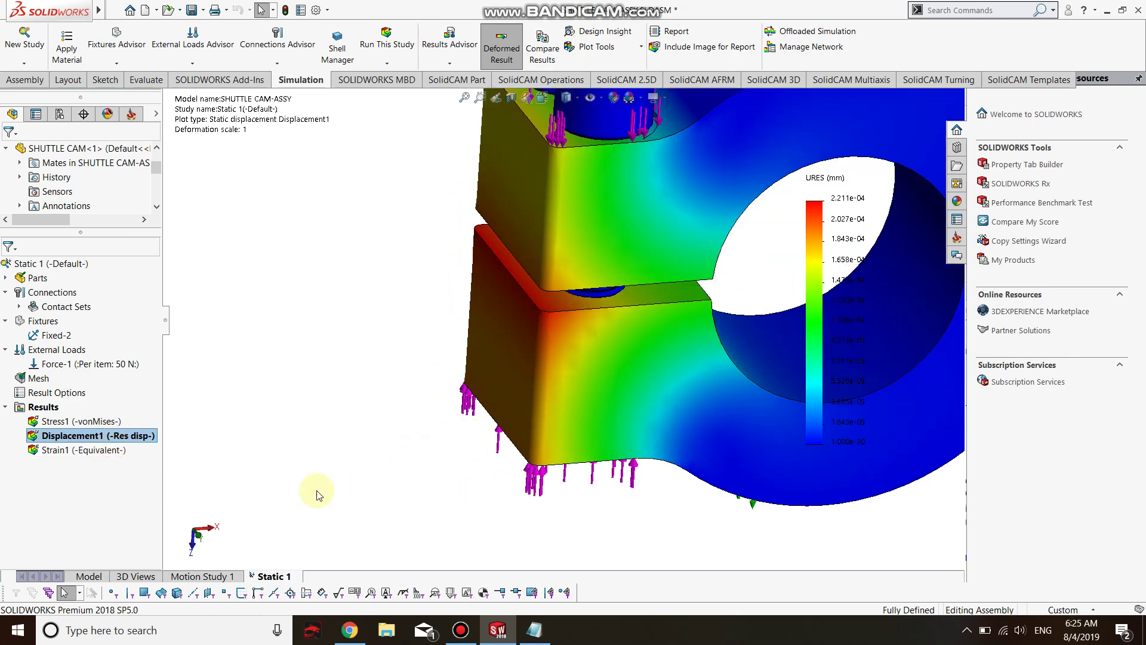
{"action": "double_click", "coordinate": [97, 451]}
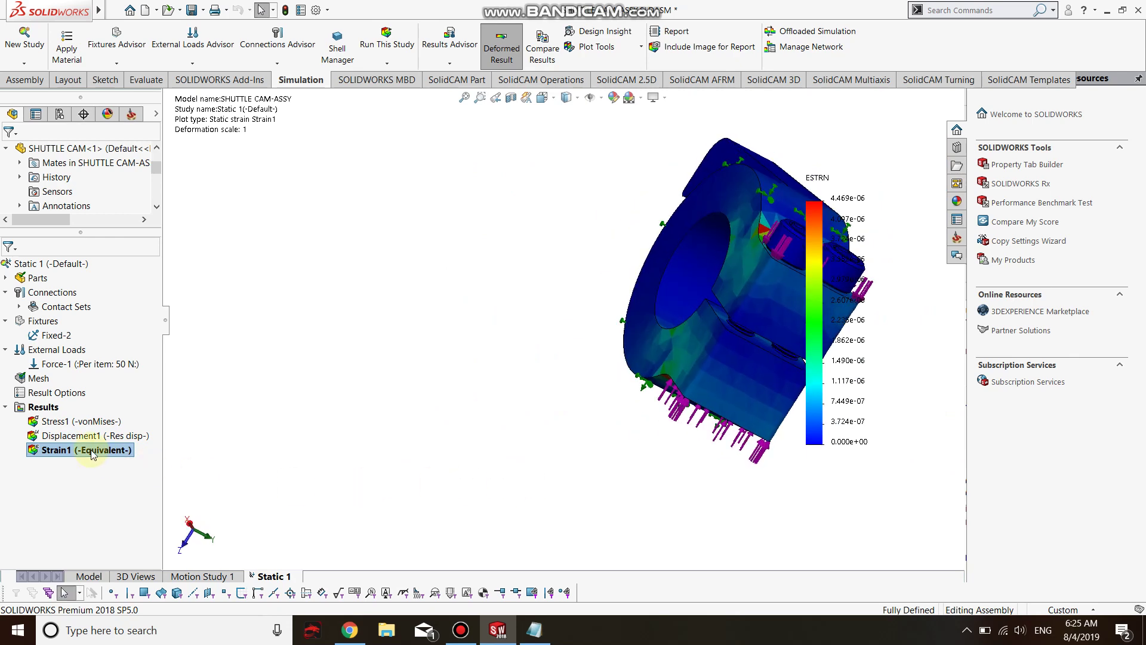
{"action": "double_click", "coordinate": [91, 435]}
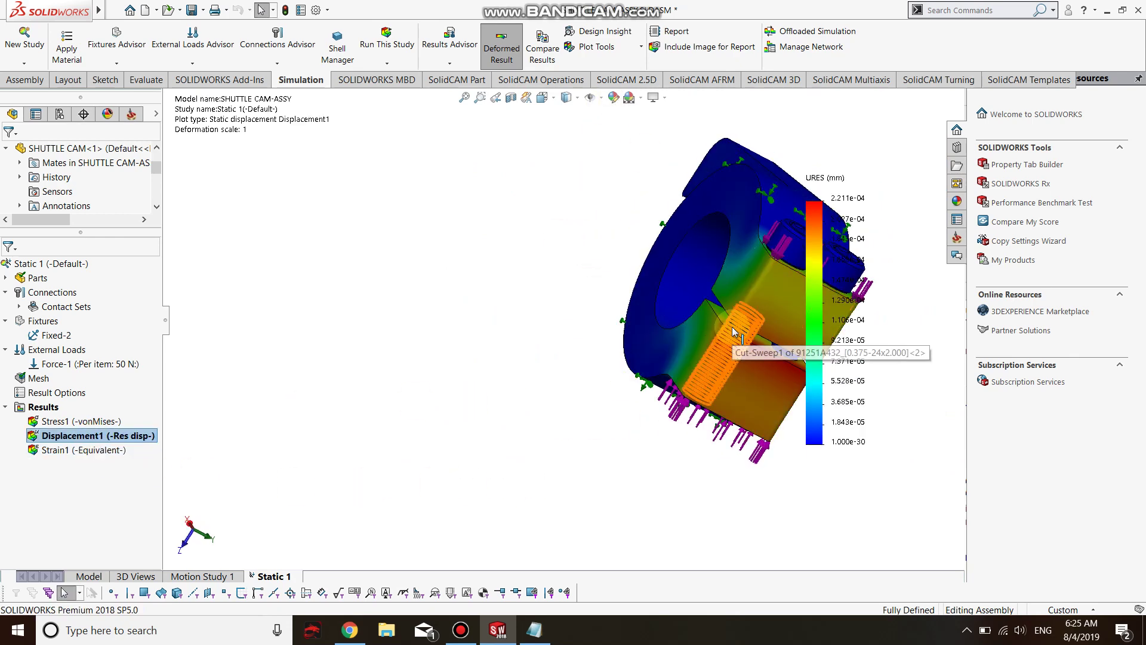
{"action": "scroll", "coordinate": [293, 307], "scroll_direction": "up", "scroll_amount": 3}
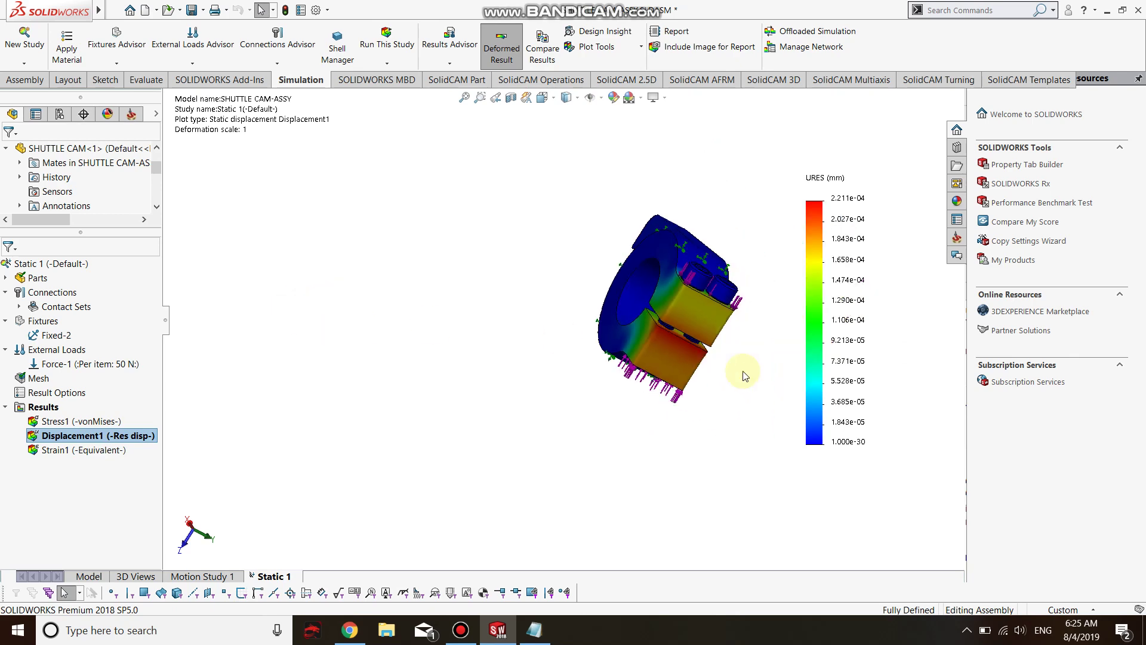
{"action": "scroll", "coordinate": [770, 361], "scroll_direction": "down", "scroll_amount": 4}
{"action": "scroll", "coordinate": [530, 291], "scroll_direction": "down", "scroll_amount": 1}
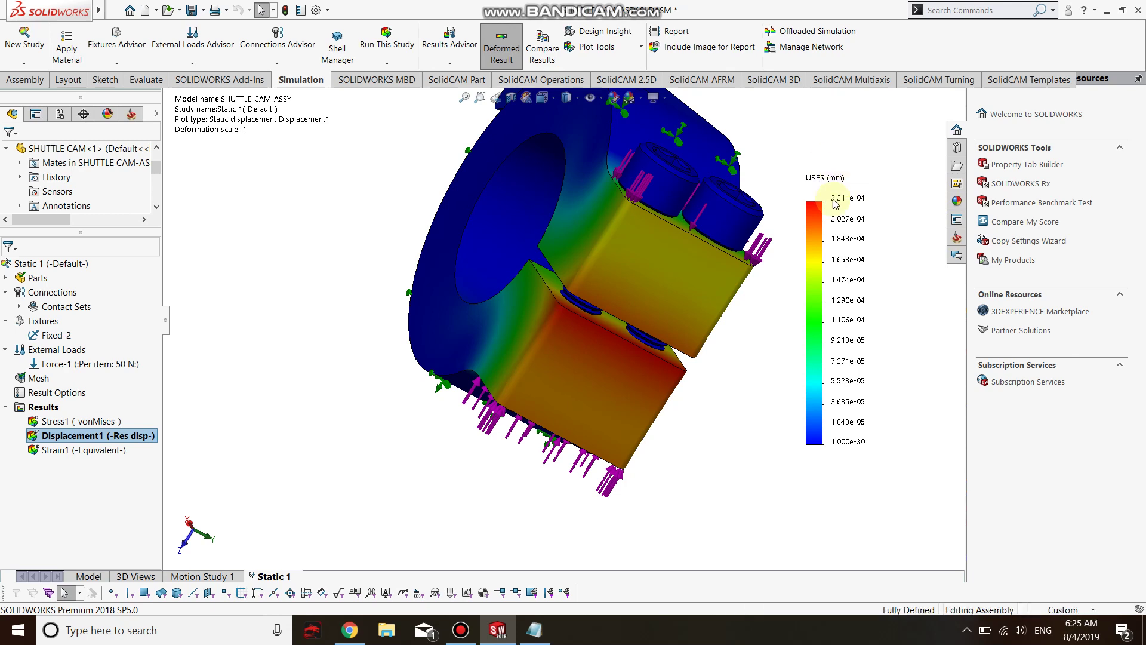
Step: Play the animation of the displacement plot and close it
{"action": "left_click", "coordinate": [640, 48]}
{"action": "left_click", "coordinate": [603, 152]}
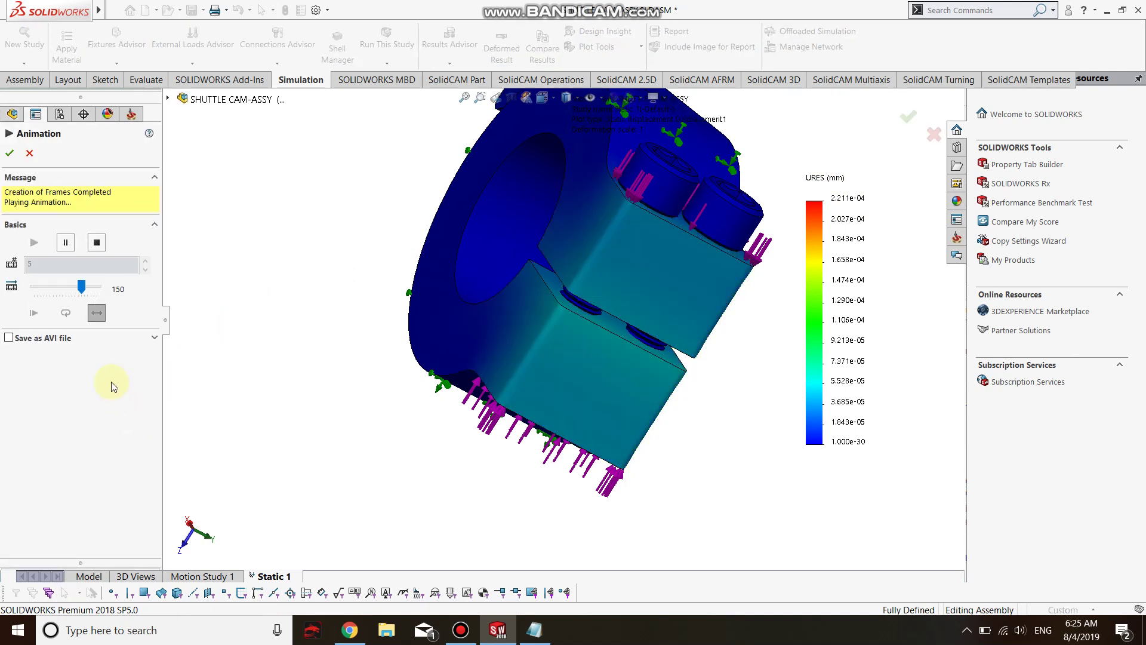
{"action": "left_click", "coordinate": [9, 153]}
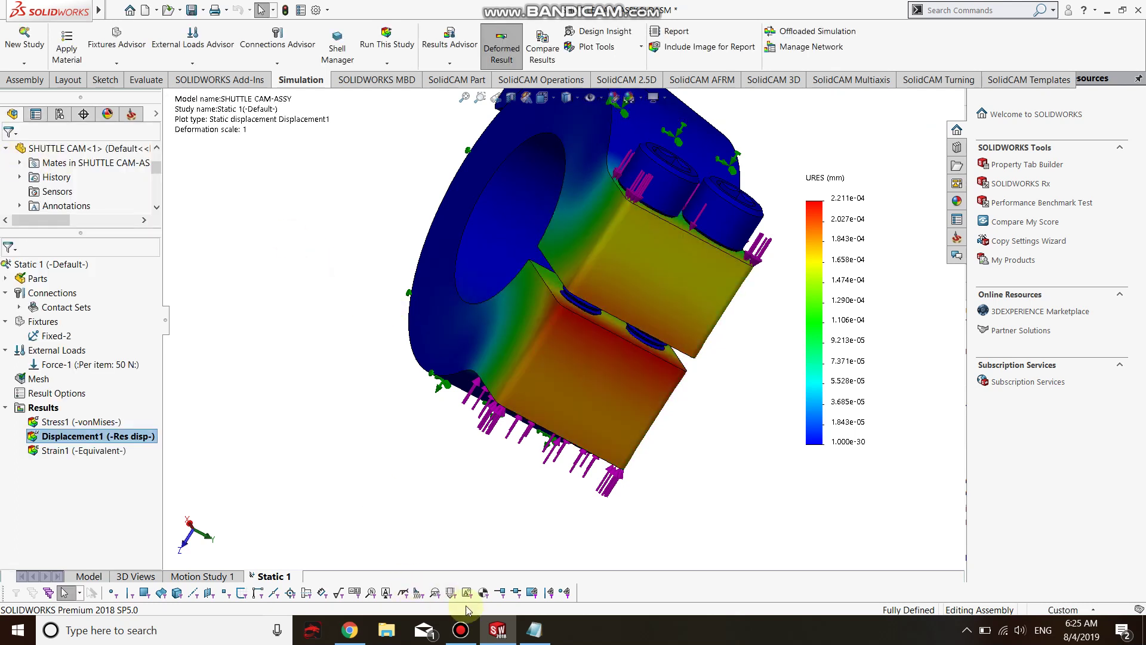
Step: Switch to Notepad and replace its text with "SIMPLE KAN... DIATAS MIMIN COBA KASIH GAYA SAAT CLAMP TERSEBUT MASIH KONDISI ADA BAUT PENAHAN NYA .SEMOGA BERMANFAAT"
{"action": "mouse_move", "coordinate": [460, 630]}
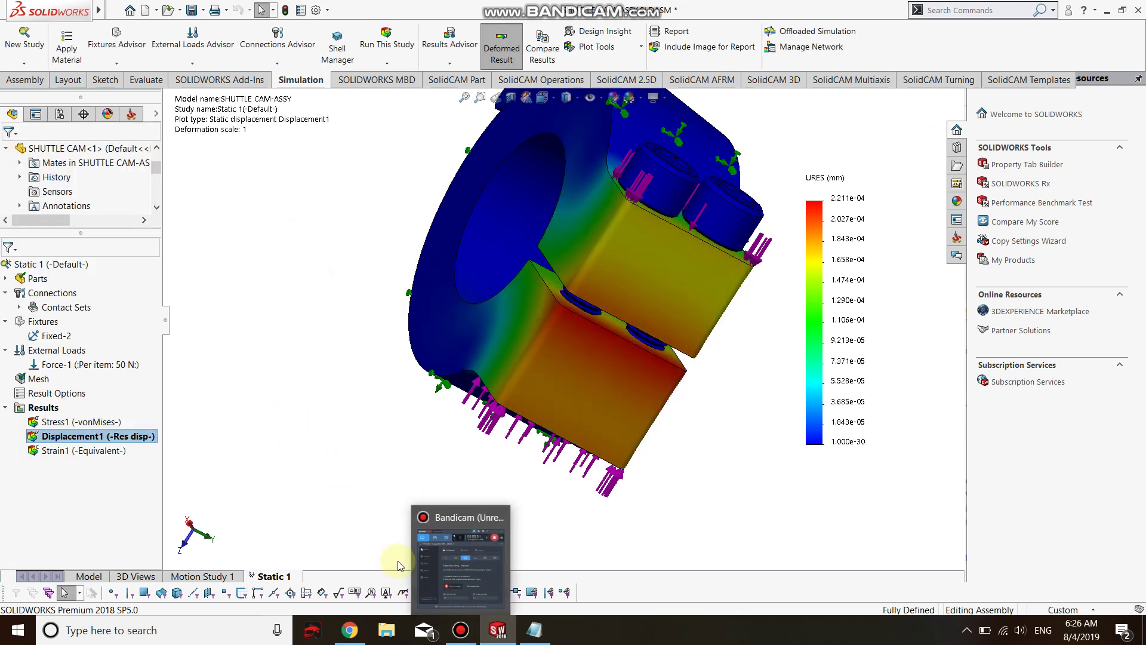
{"action": "left_click", "coordinate": [533, 630]}
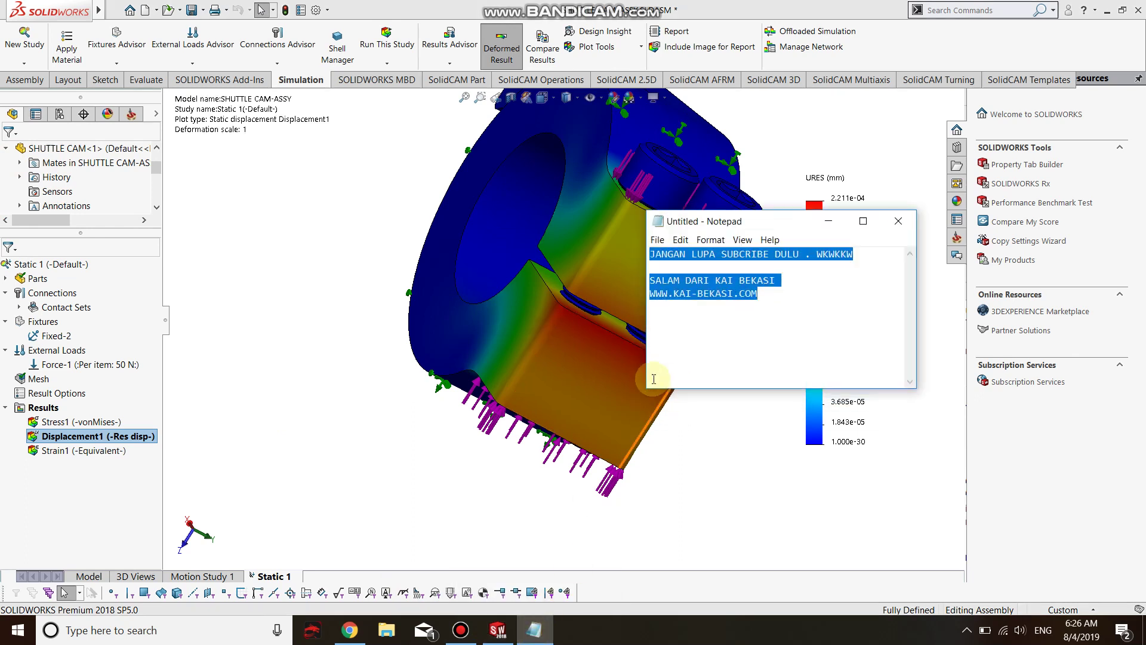
{"action": "type", "text": "S"}
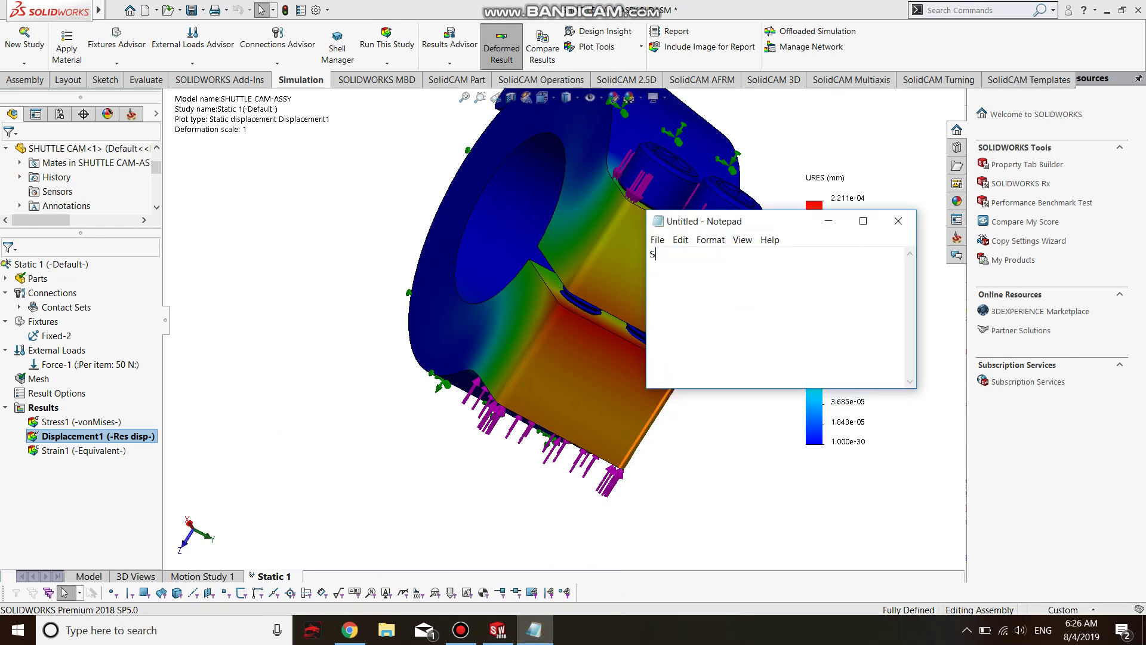
{"action": "type", "text": "IMPLE KAN... DIATAS MIMIN C"}
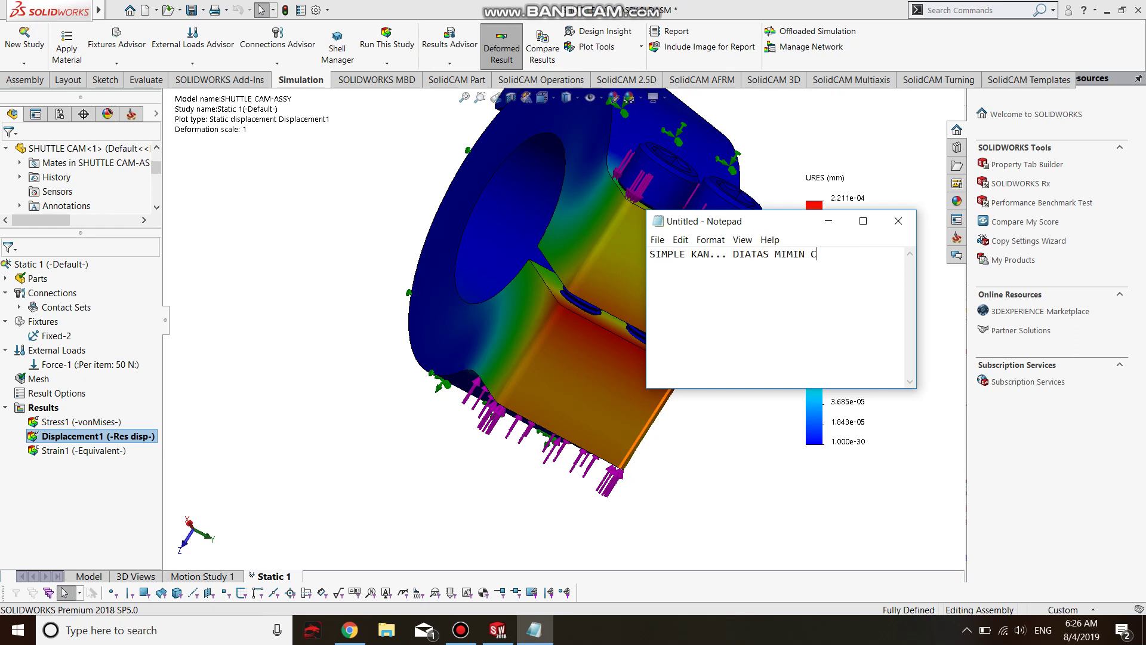
{"action": "type", "text": "OBA KASIH GAYA SAAT CLAMP TERSEBUT"}
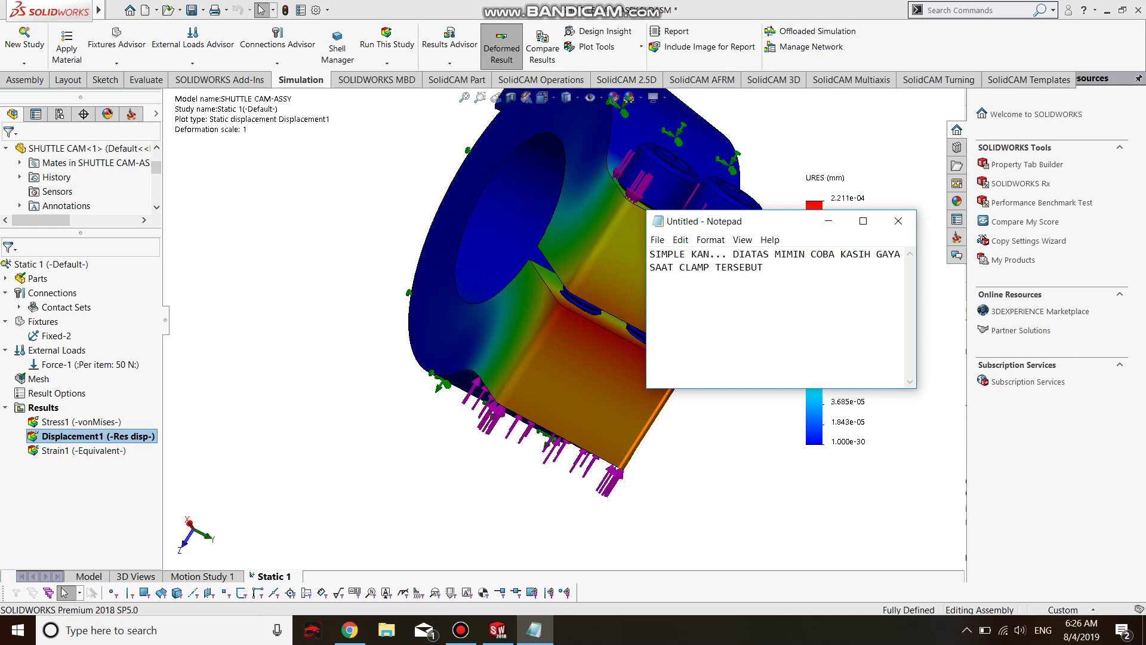
{"action": "type", "text": " MASIH KONDISI ADA BAUT PENAHAN "}
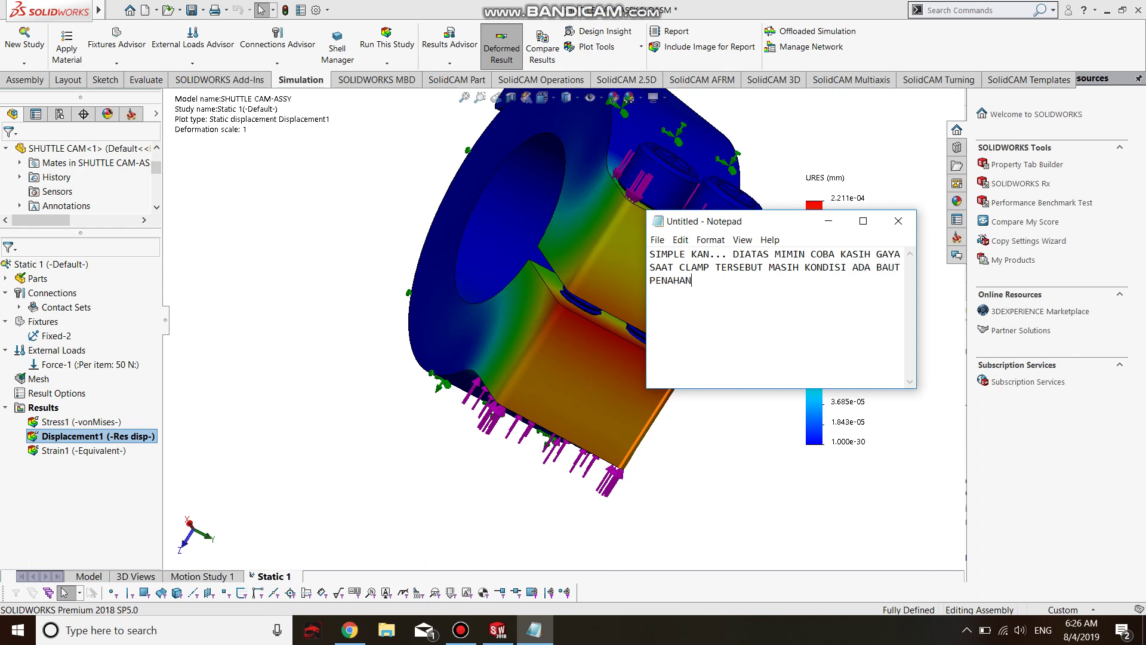
{"action": "type", "text": "NYA .SEMOGA BERMANFAAT"}
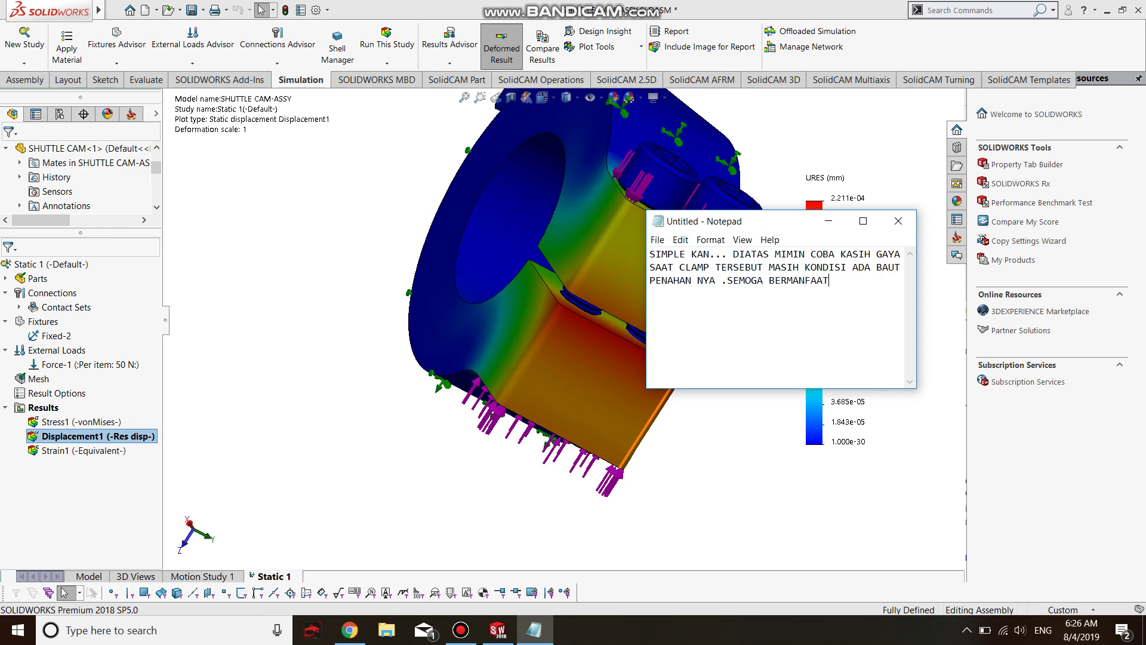
{"action": "key", "text": "ctrl+a"}
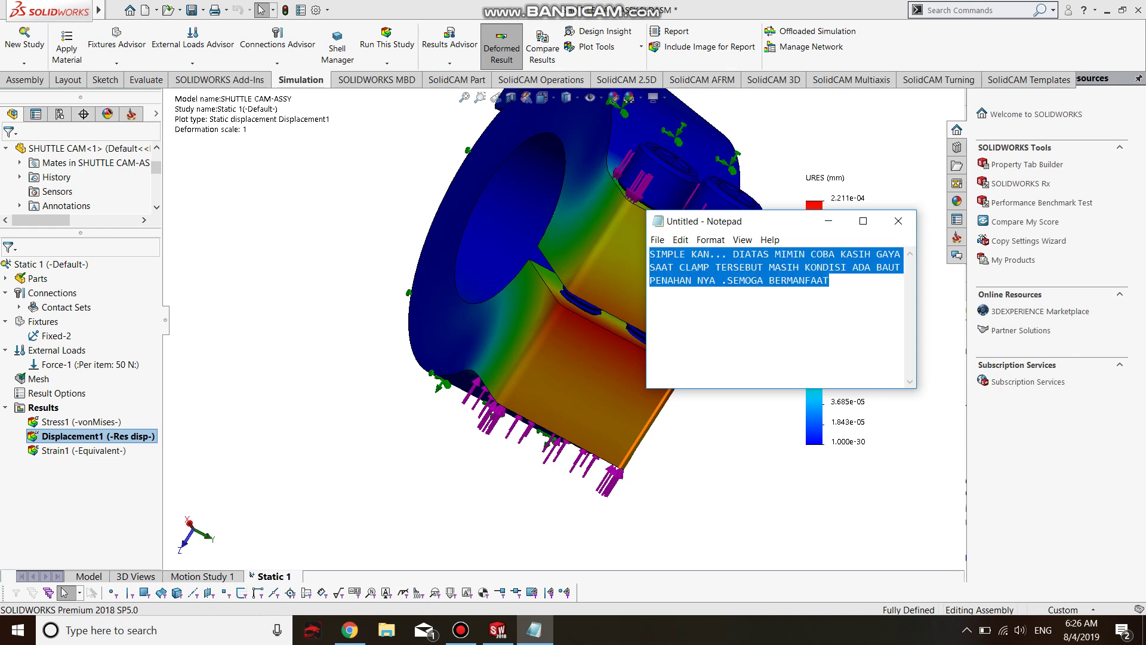